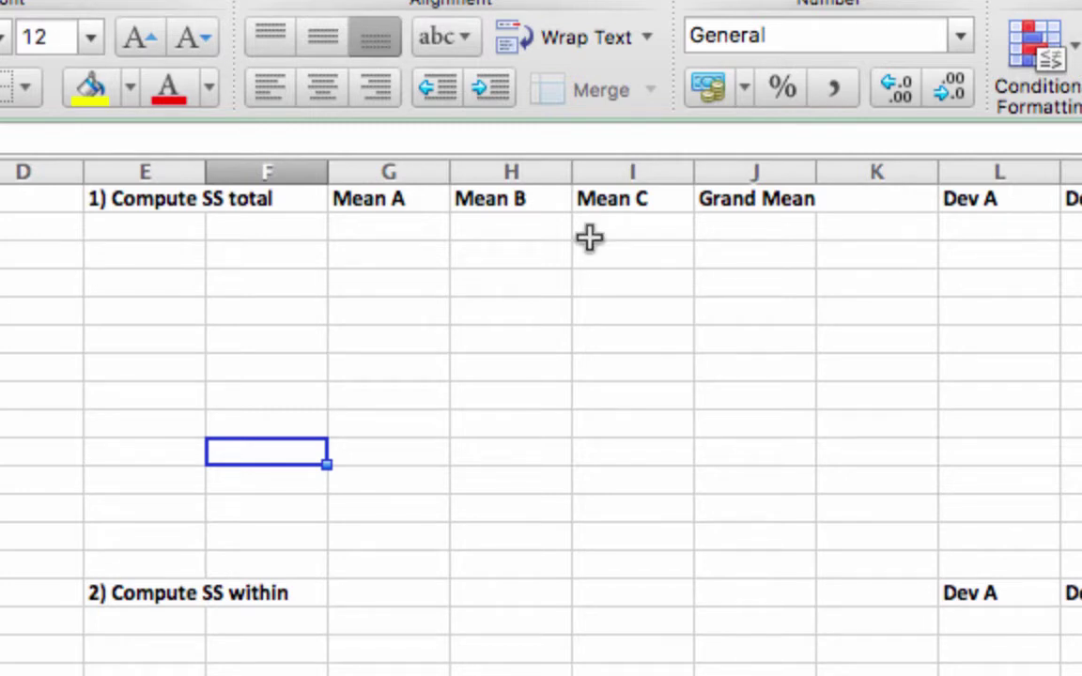
Compute the mean of Version A in G2 with =AVERAGE(A2:A11).
click(397, 226)
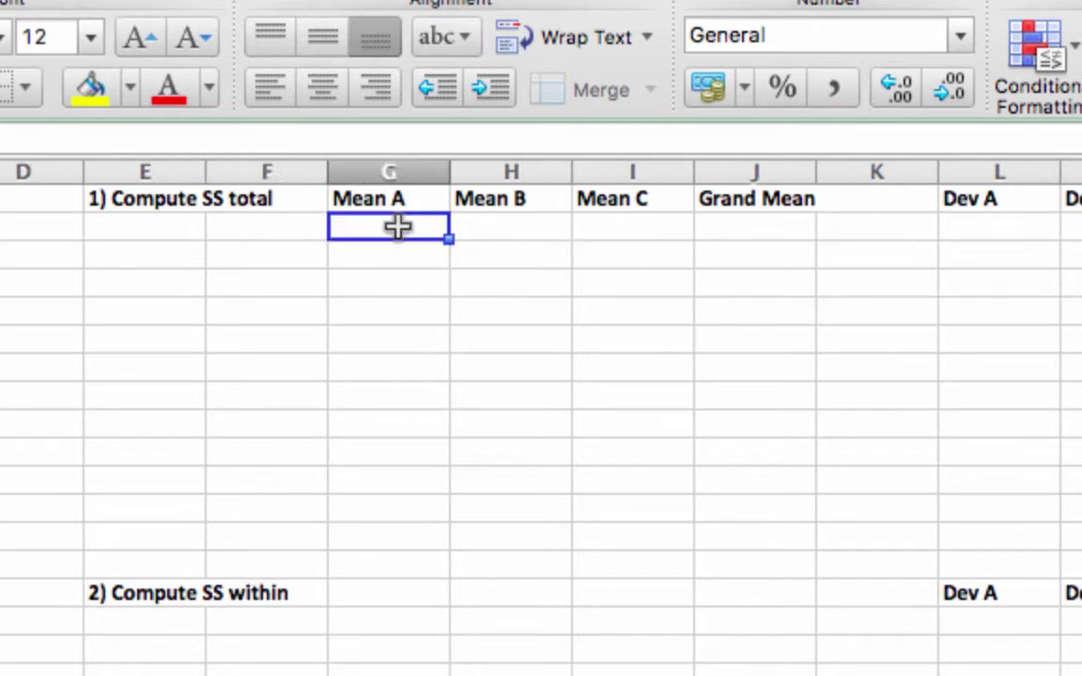
text(=)
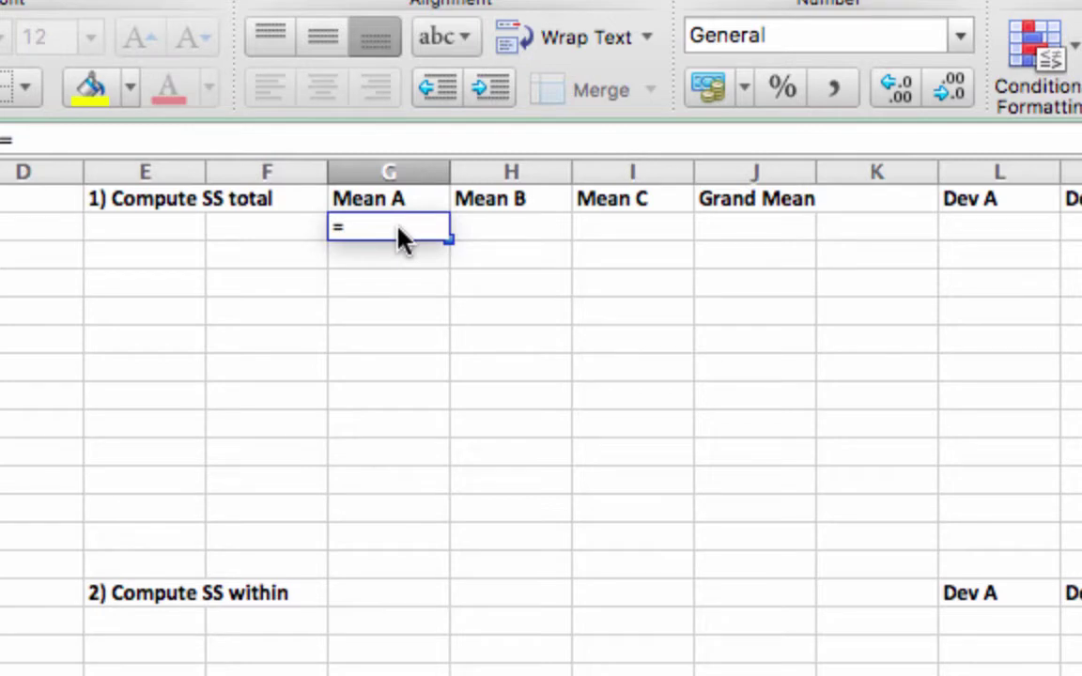
text(average()
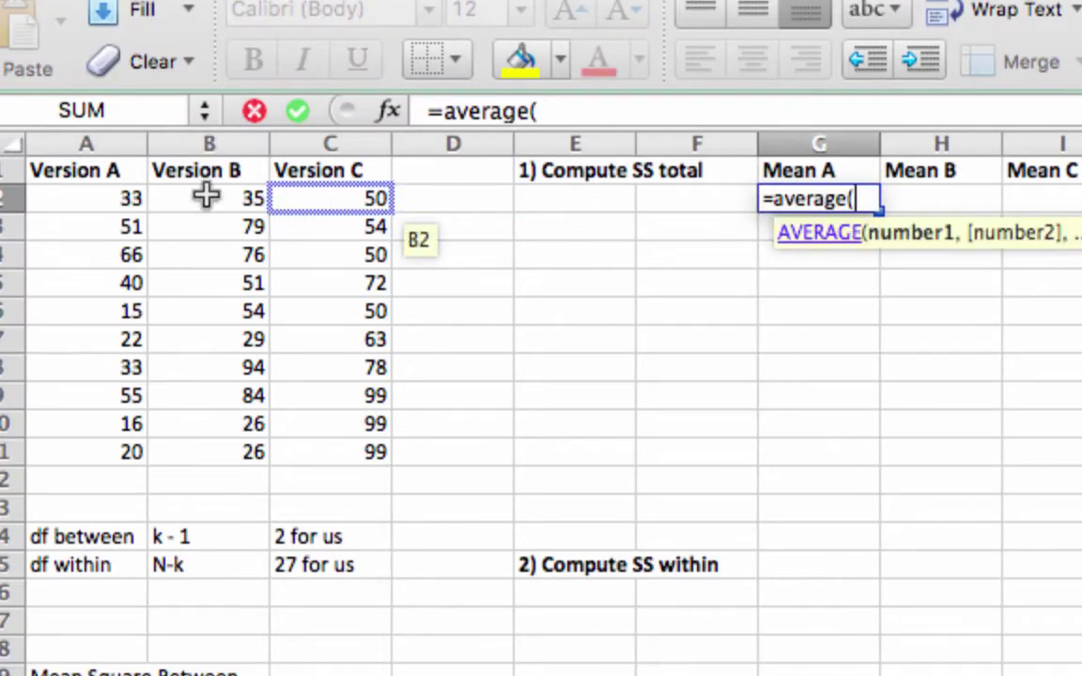
drag(81, 195, 71, 453)
text())
key(Return)
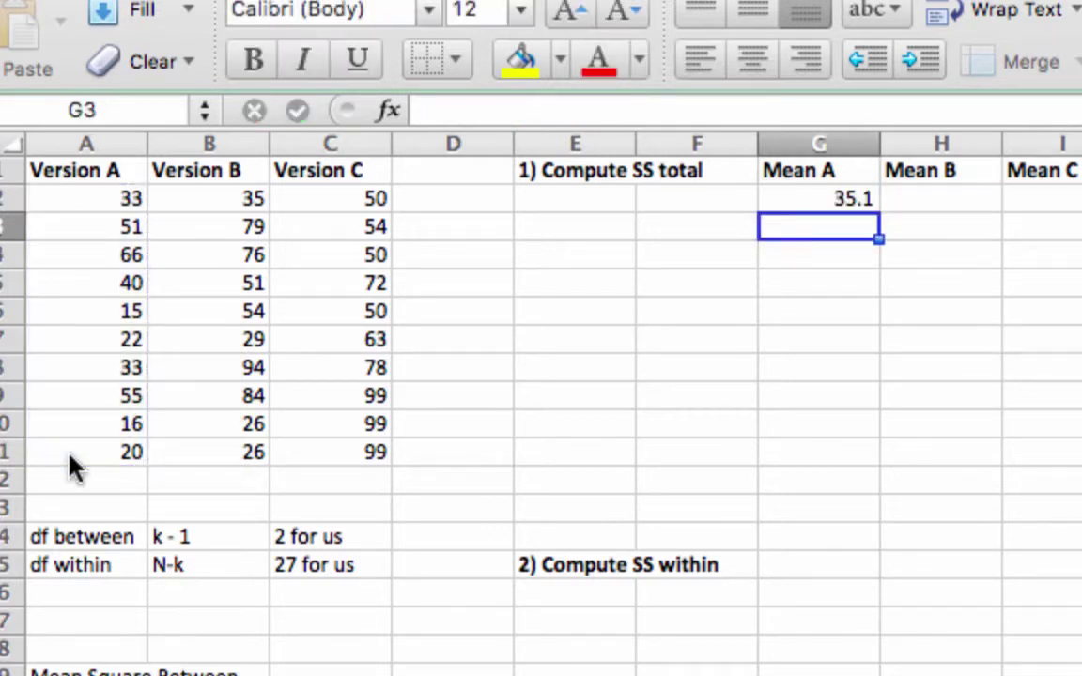
Copy the Mean A formula across to the Mean B and Mean C cells and check the range used in I2.
key(Up)
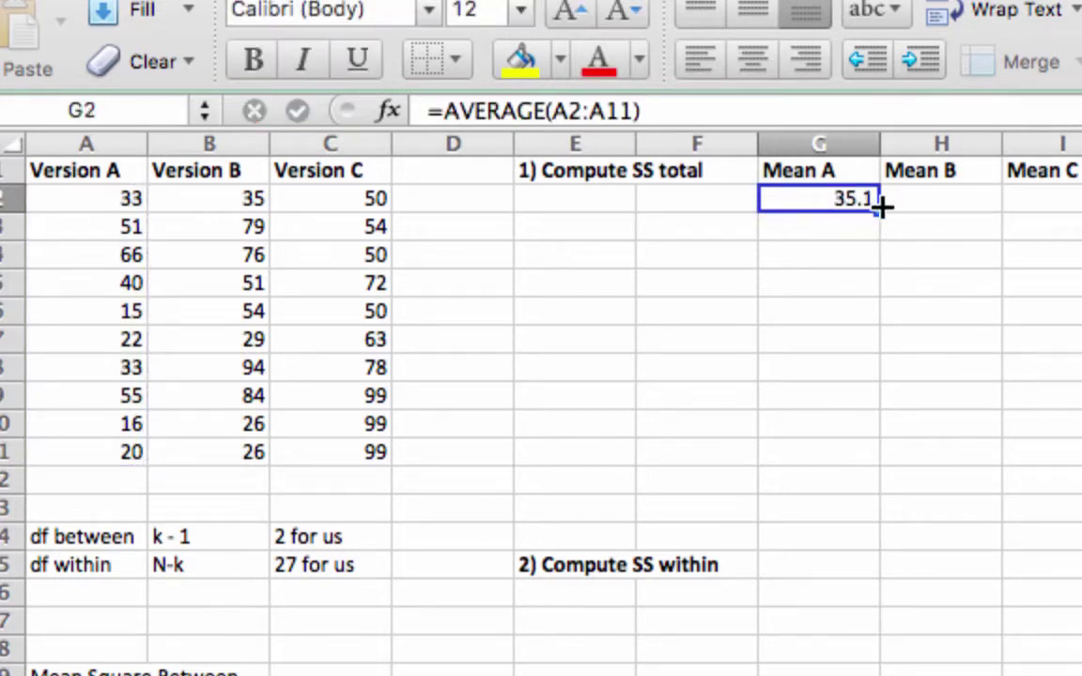
drag(897, 211, 1074, 223)
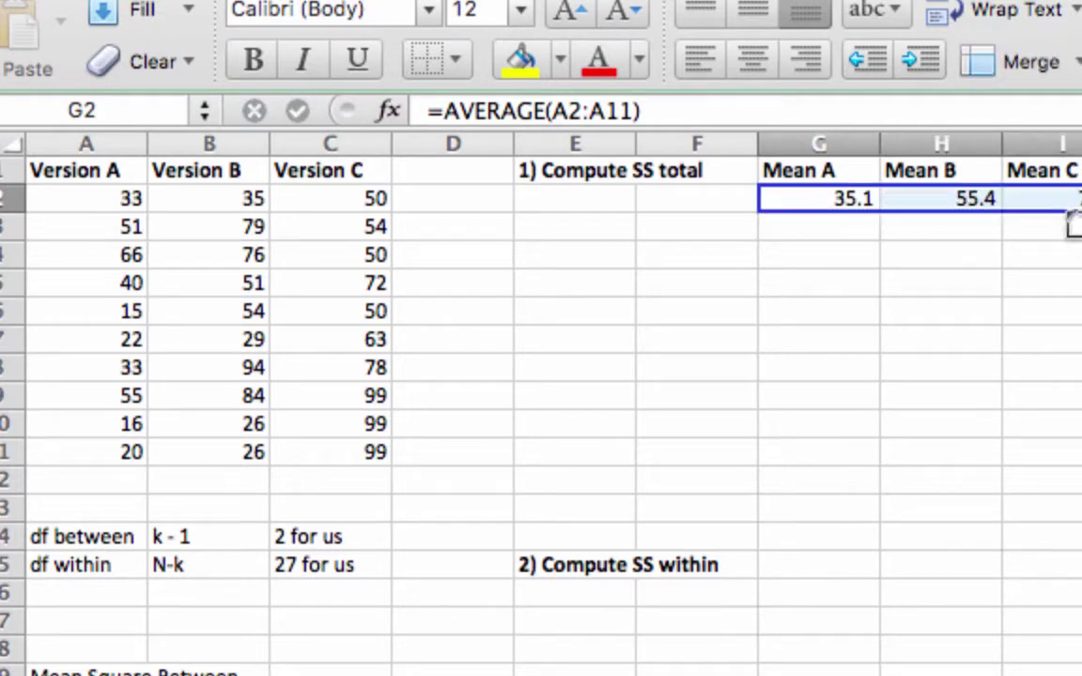
click(1056, 199)
click(759, 109)
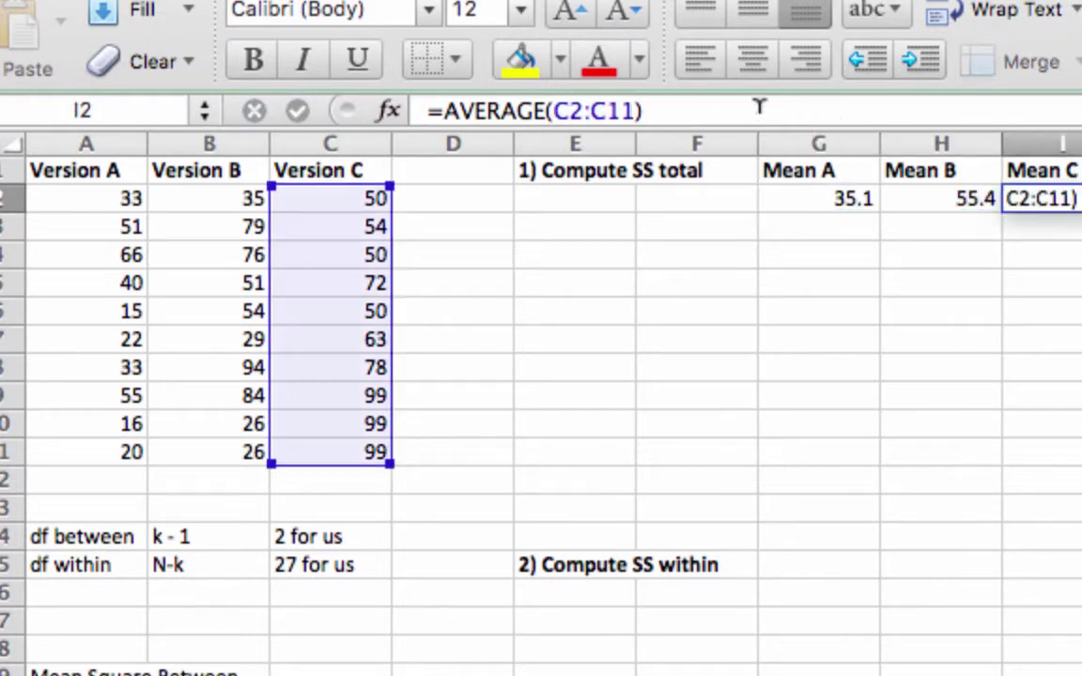
key(Return)
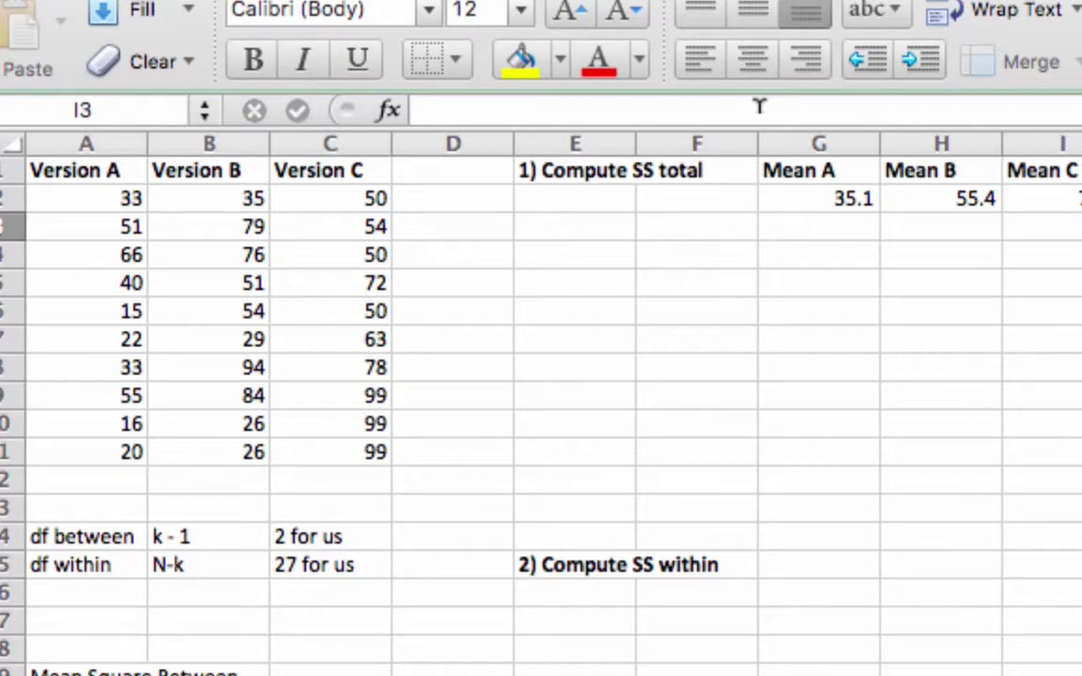
Compute the grand mean of all three versions in J2 with =AVERAGE(A2:C11).
key(Up)
key(Right)
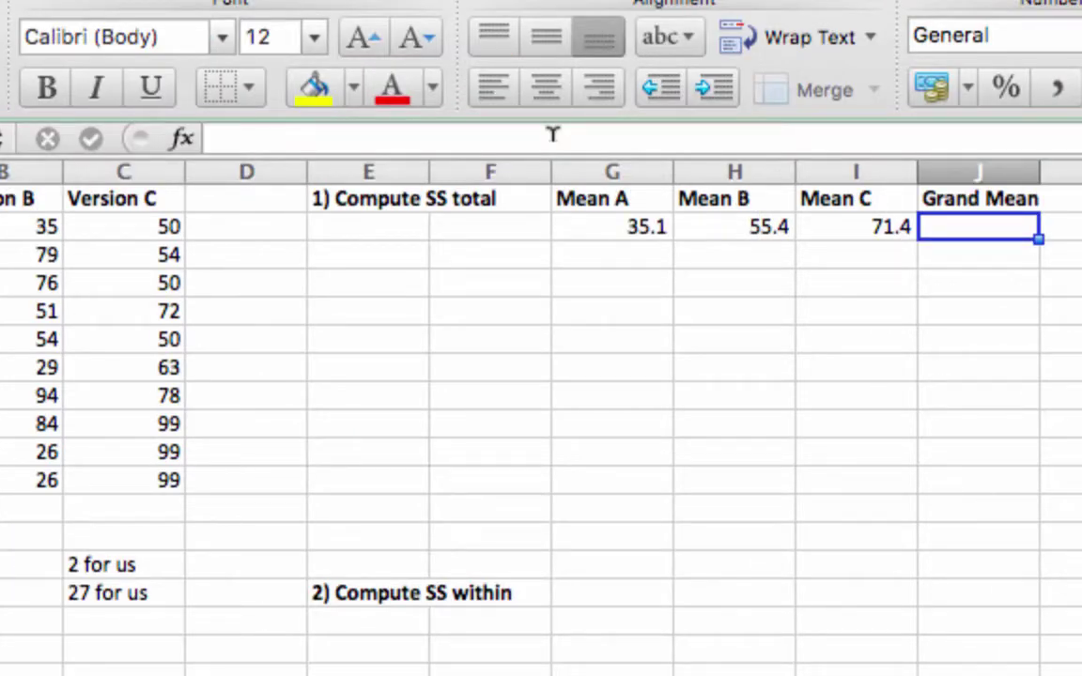
text(=average)
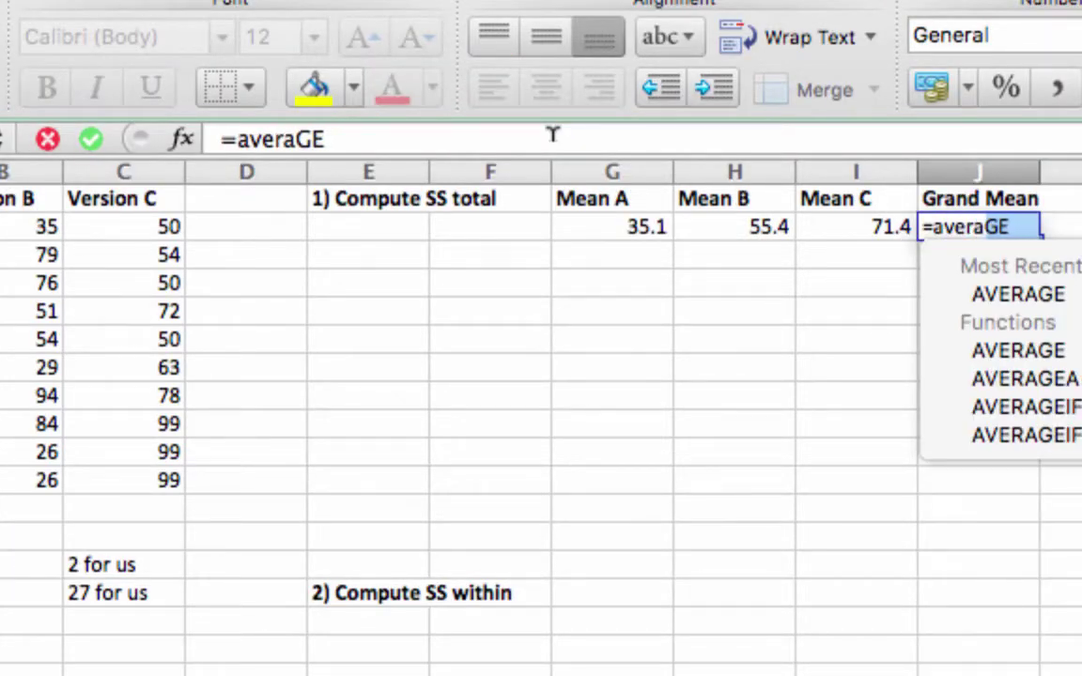
text(()
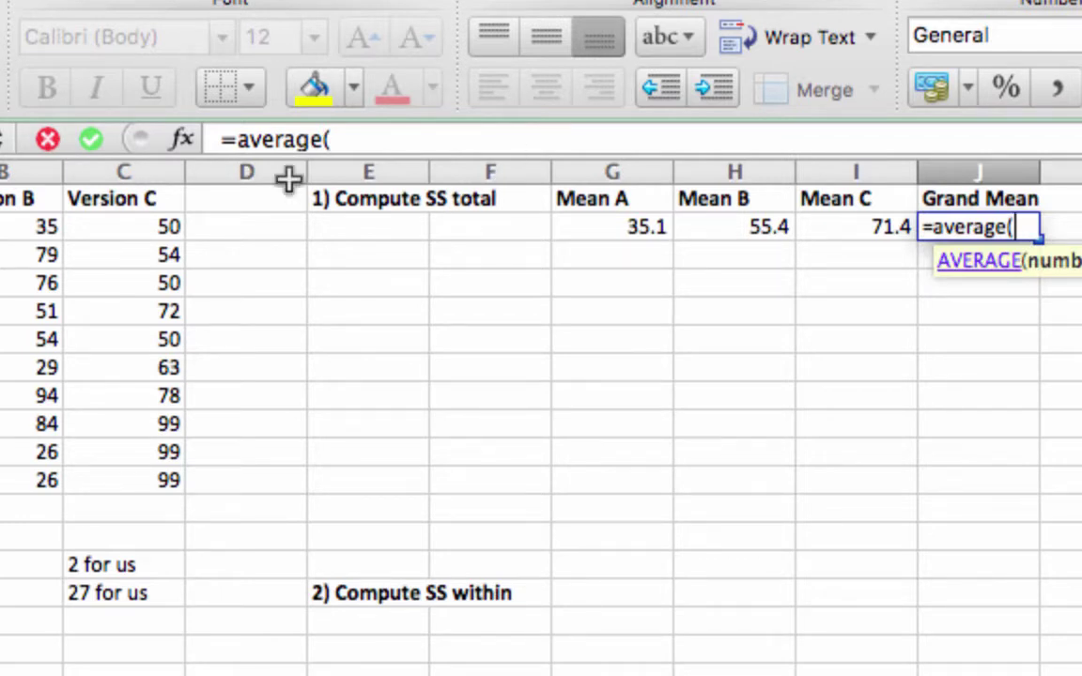
drag(2, 226, 103, 479)
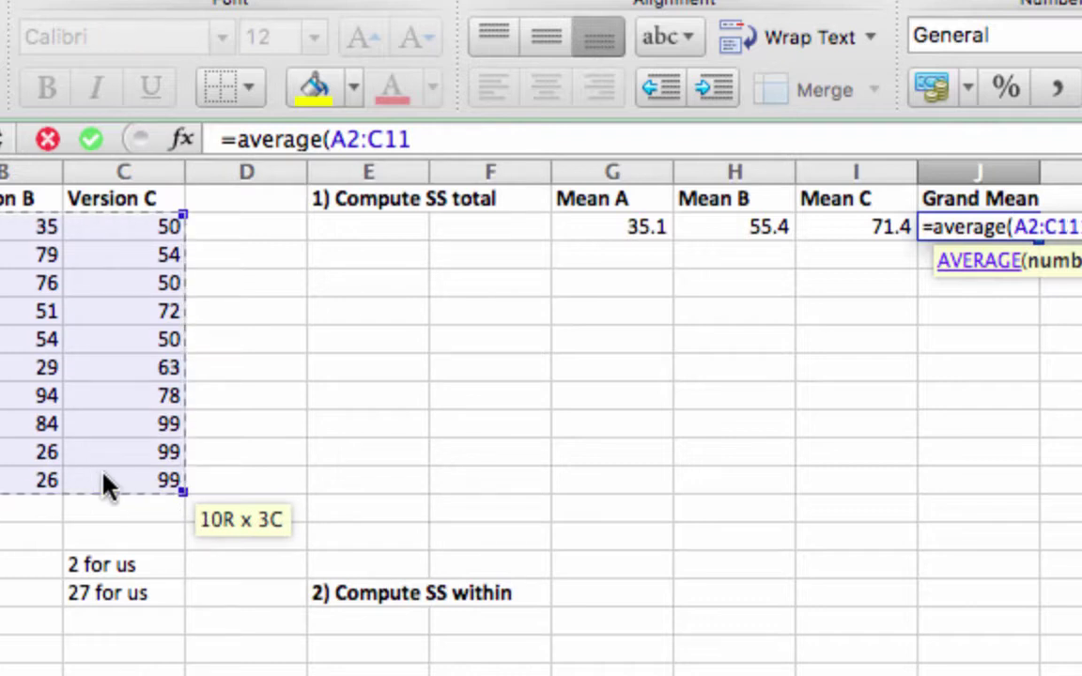
text())
key(Return)
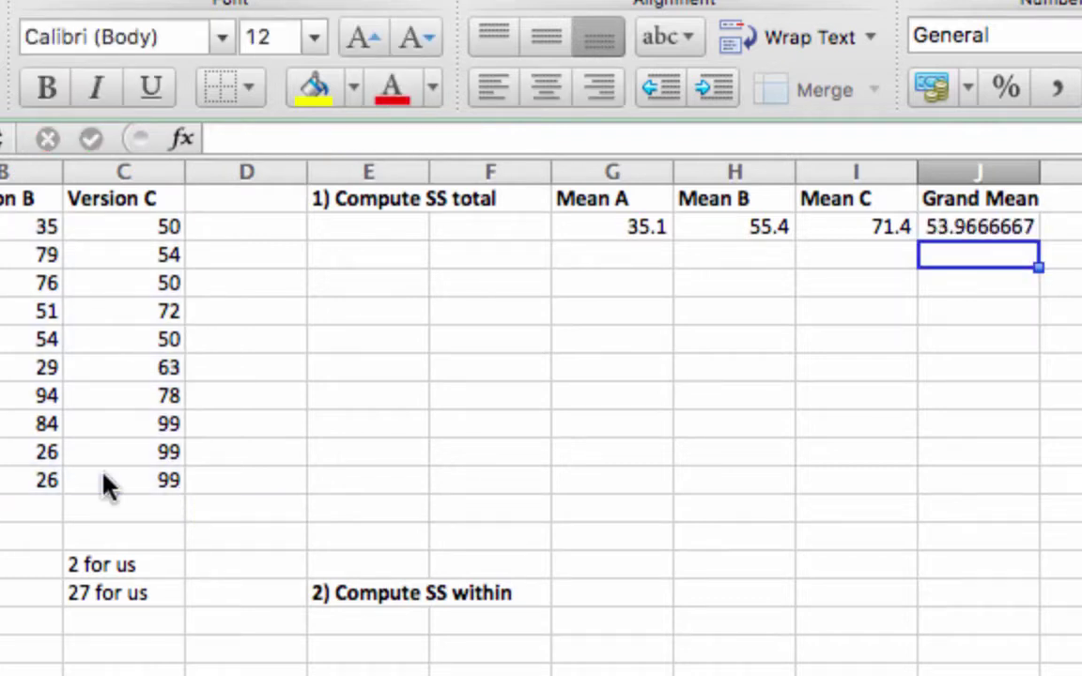
key(Up)
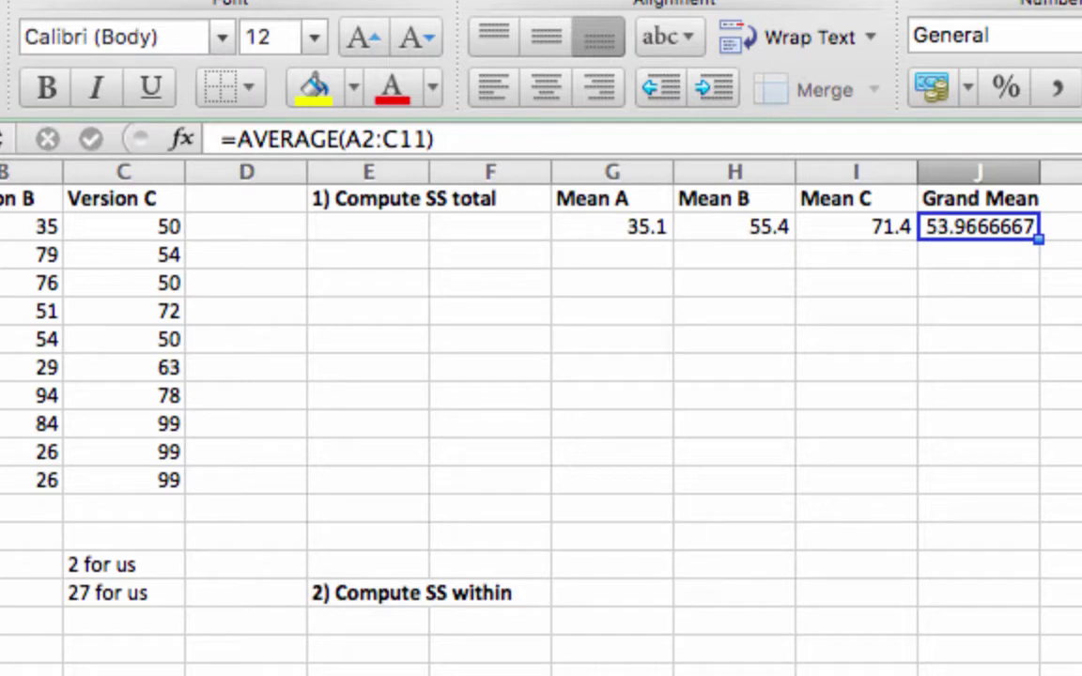
Enter =A2-$J$2 in L2 under Dev A and fill the deviation formula across L2:N11.
click(358, 200)
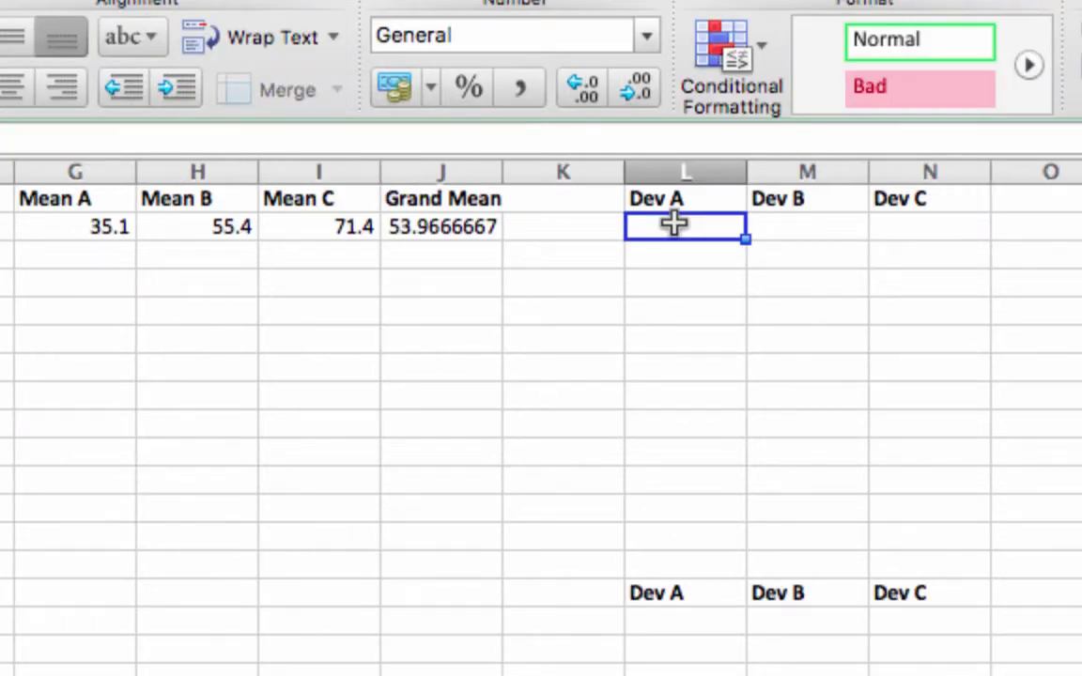
text(=)
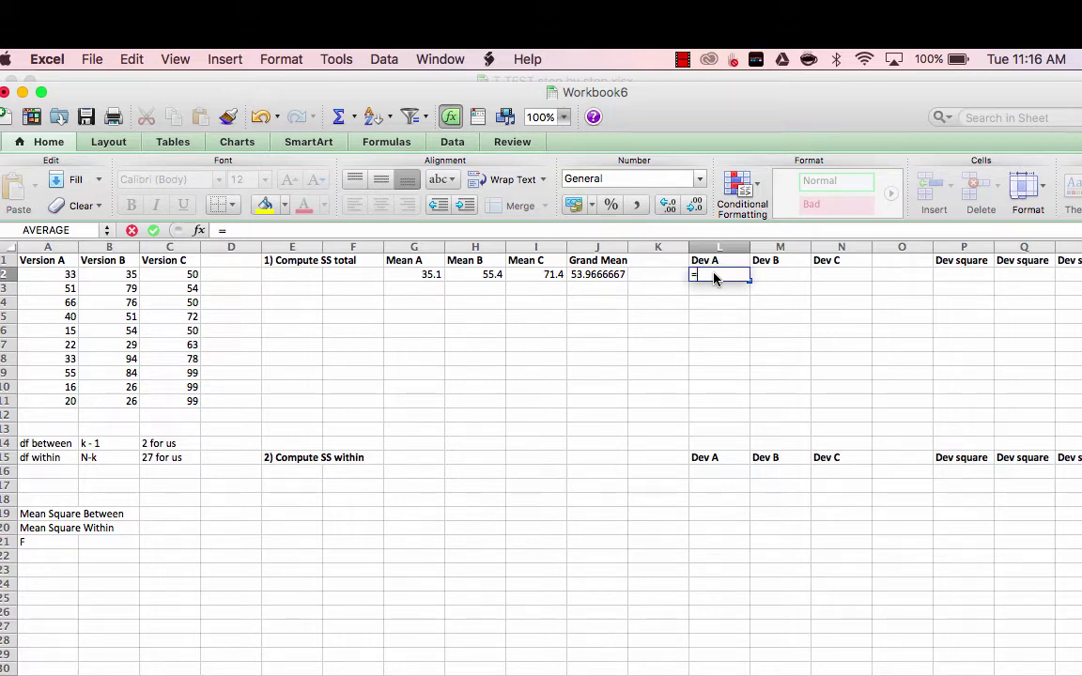
click(58, 275)
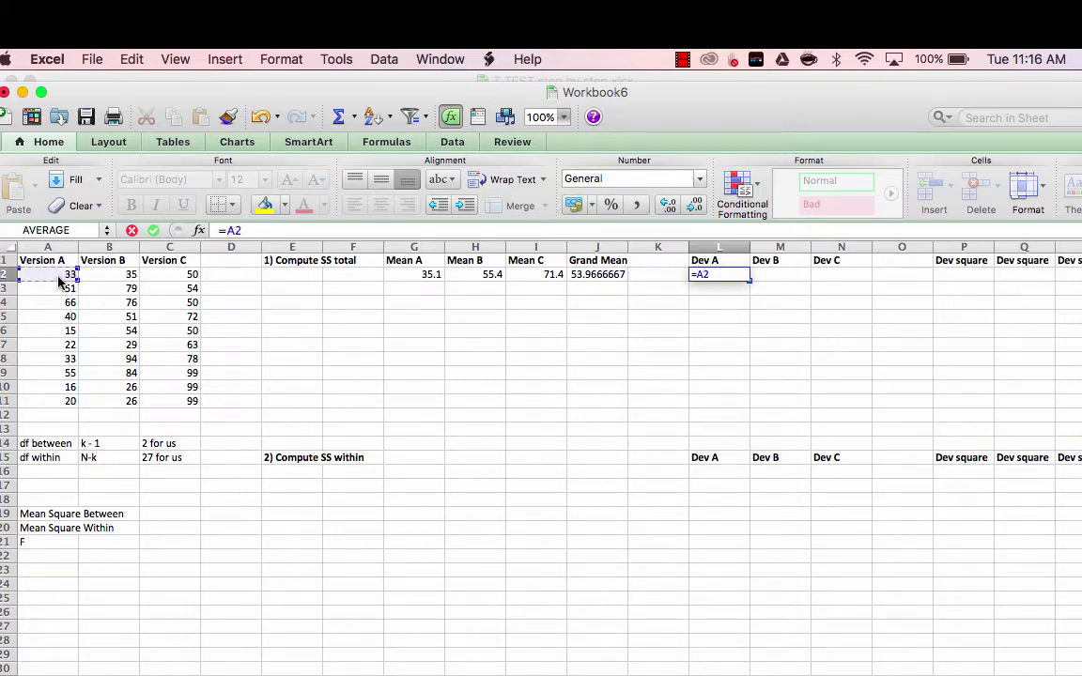
text(-)
click(577, 274)
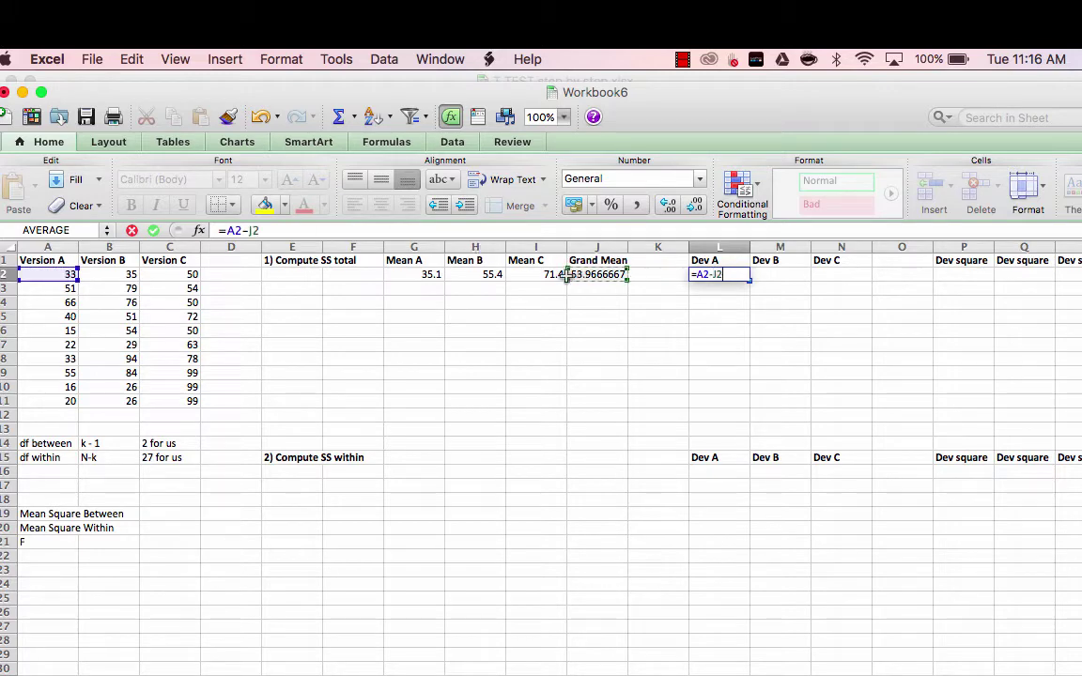
click(246, 229)
text($)
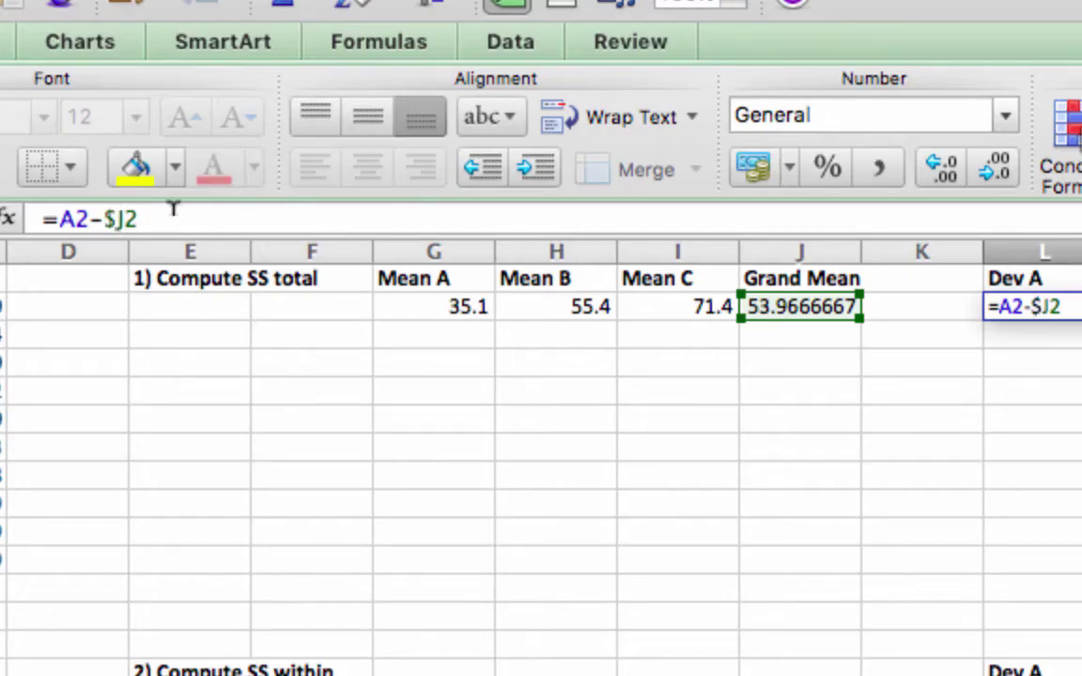
click(123, 218)
text($)
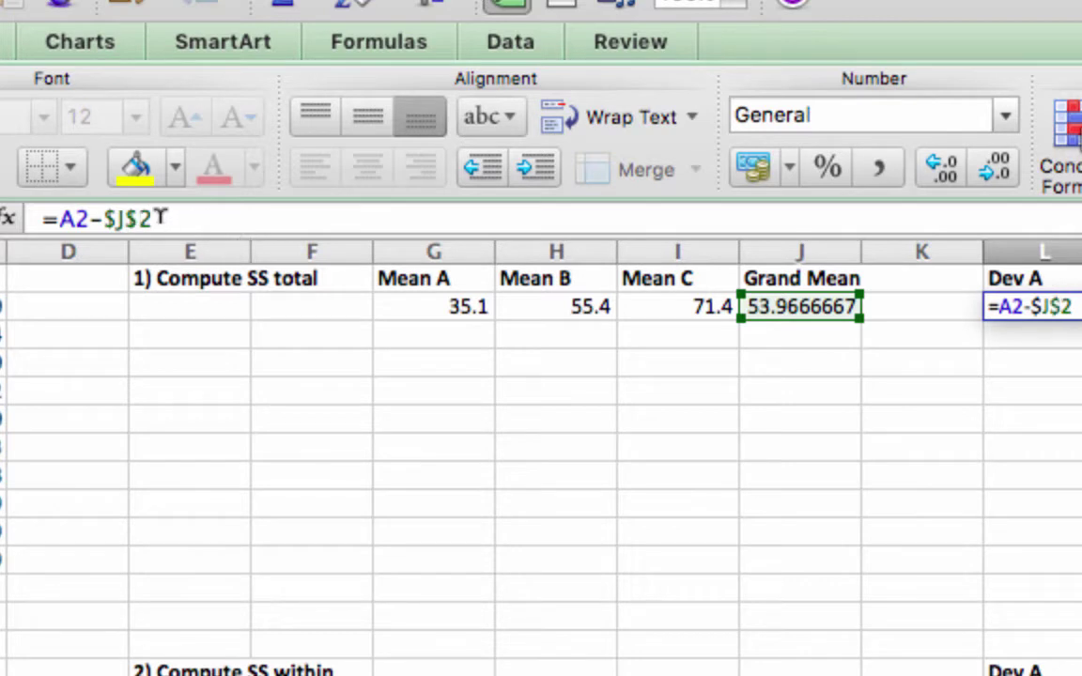
key(Return)
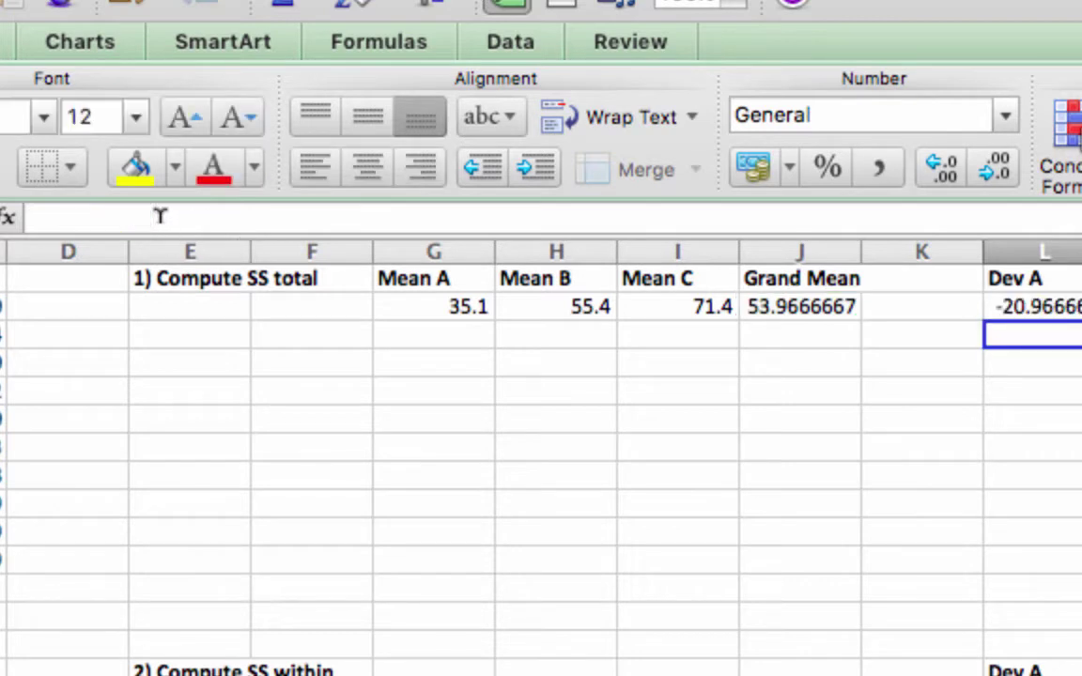
click(1072, 311)
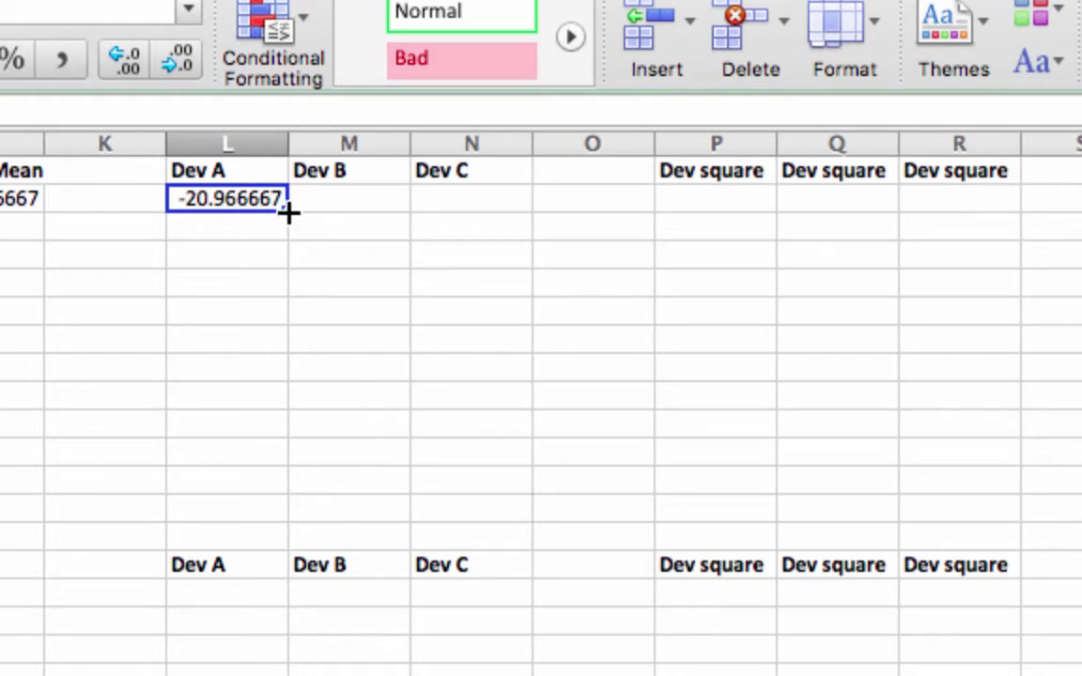
drag(288, 211, 483, 469)
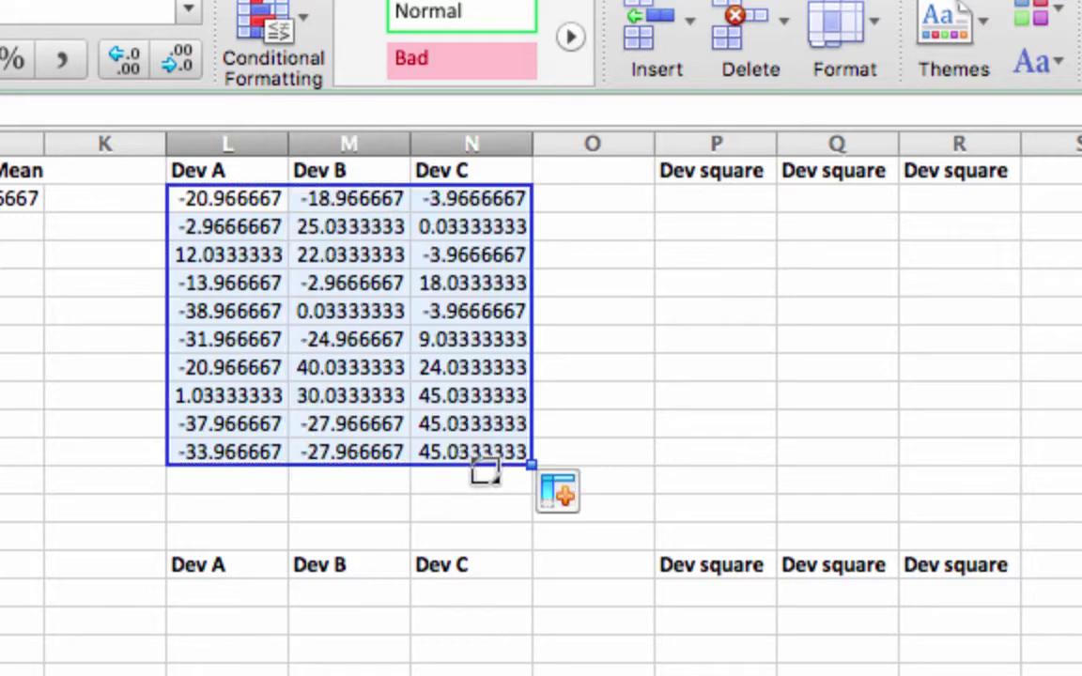
click(465, 199)
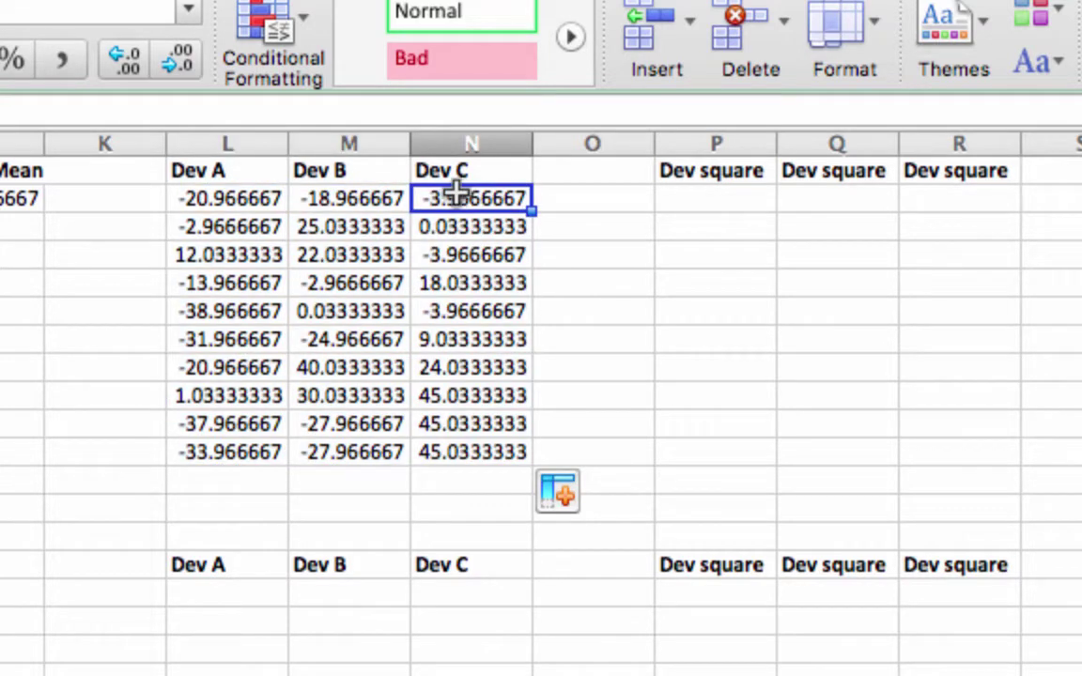
click(215, 192)
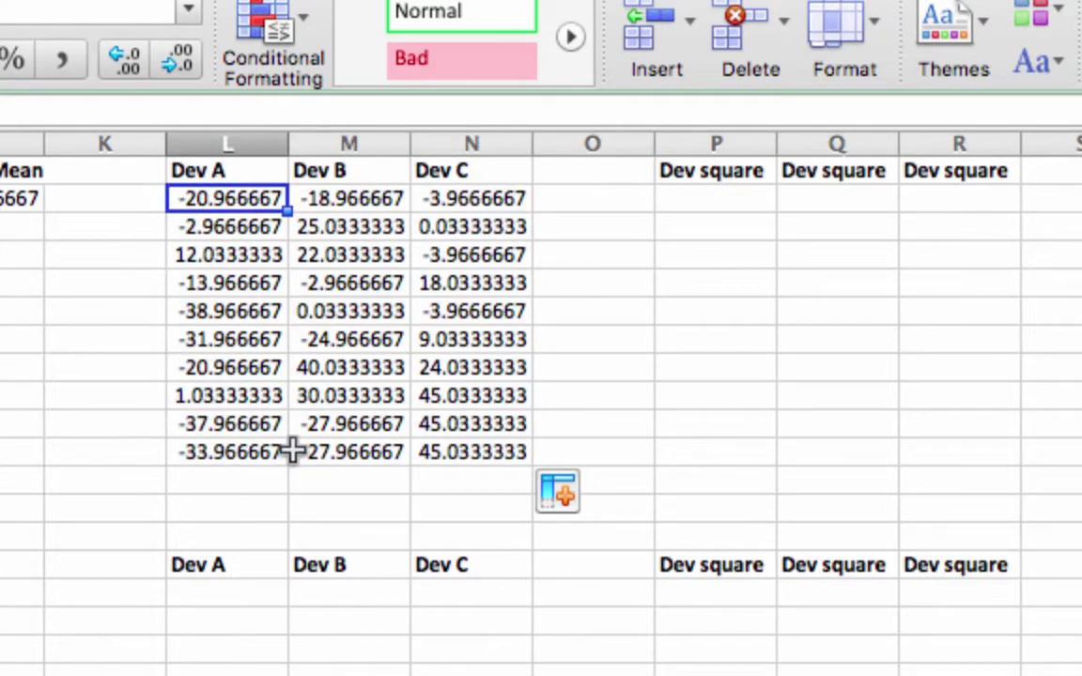
click(21, 226)
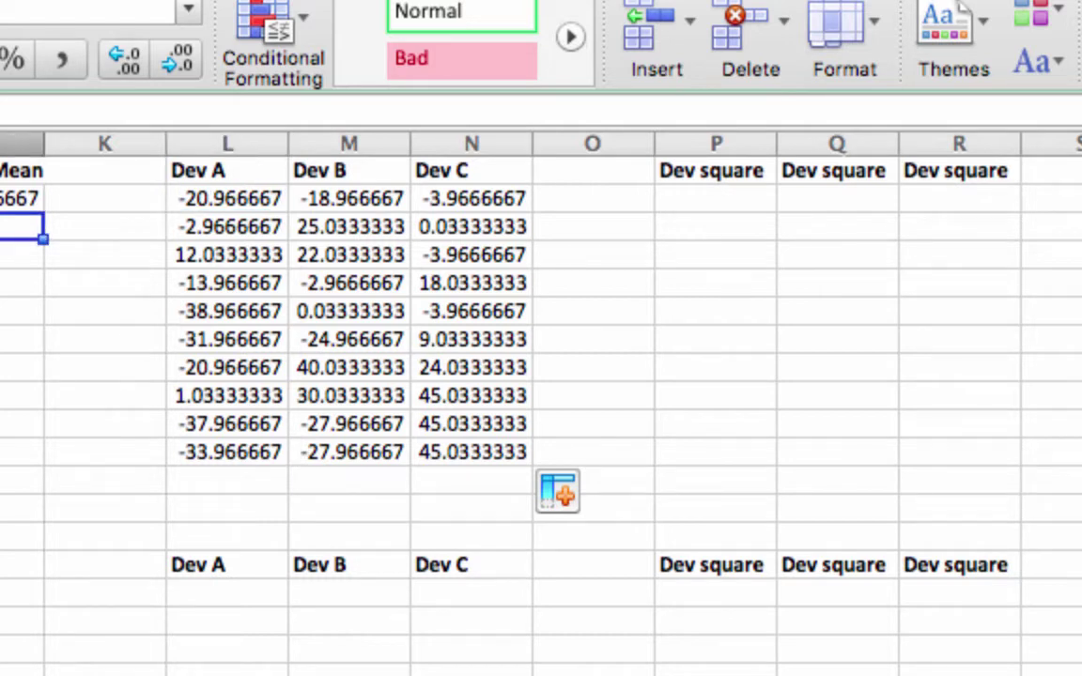
click(246, 339)
click(386, 226)
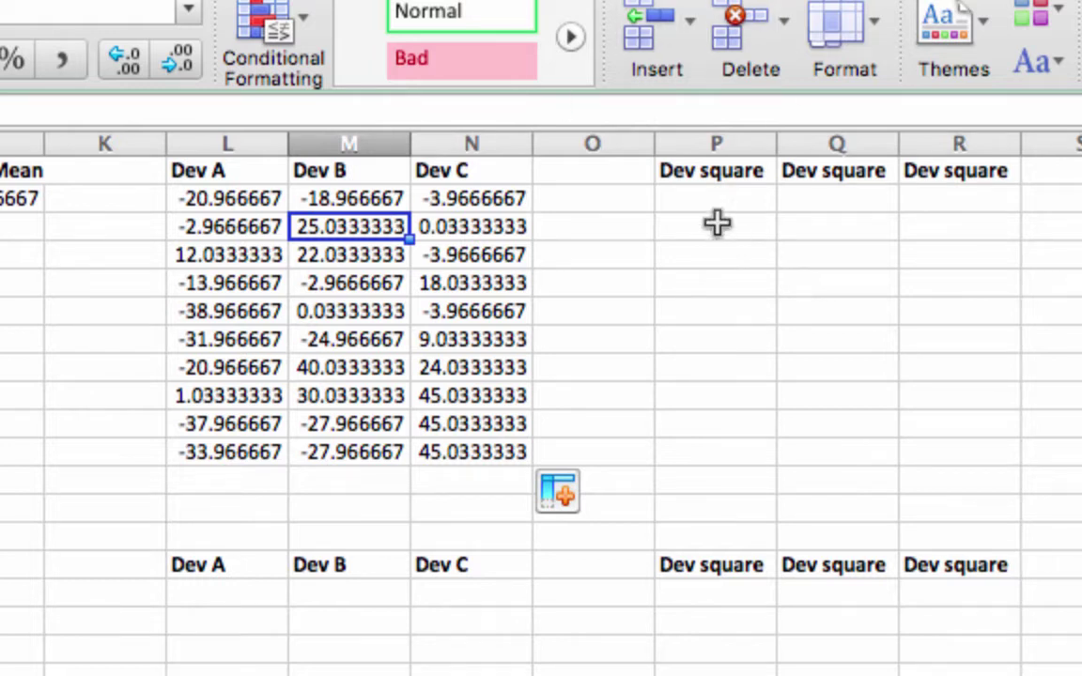
Square the first deviation in P2 with =L2^2 and fill the formula across P2:R11.
click(706, 194)
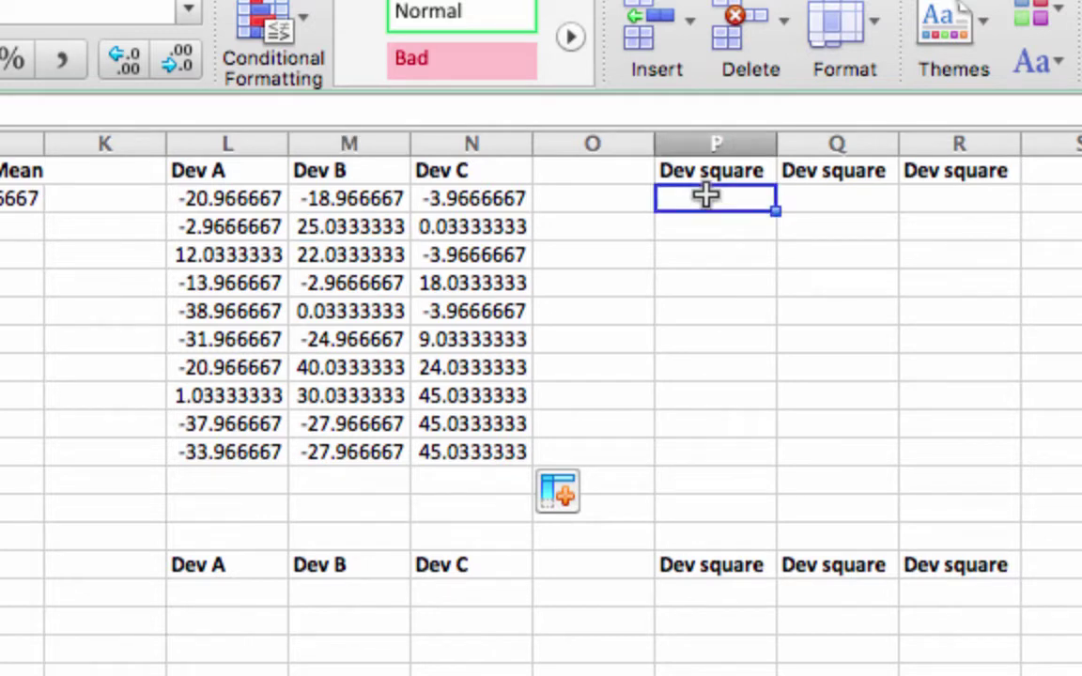
text(=)
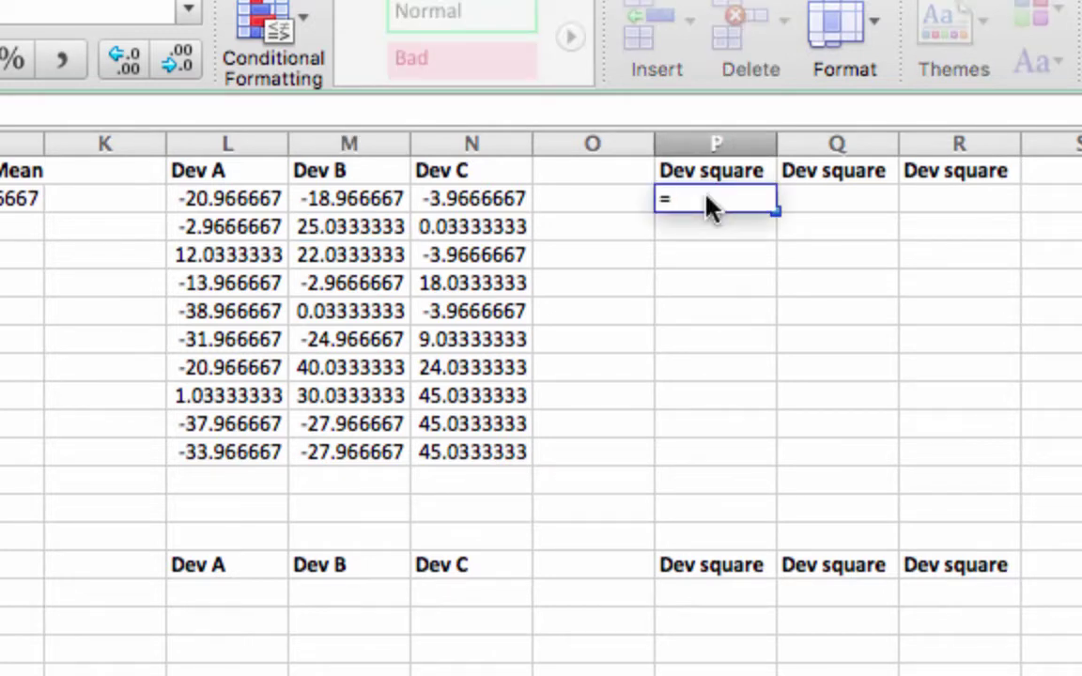
click(249, 202)
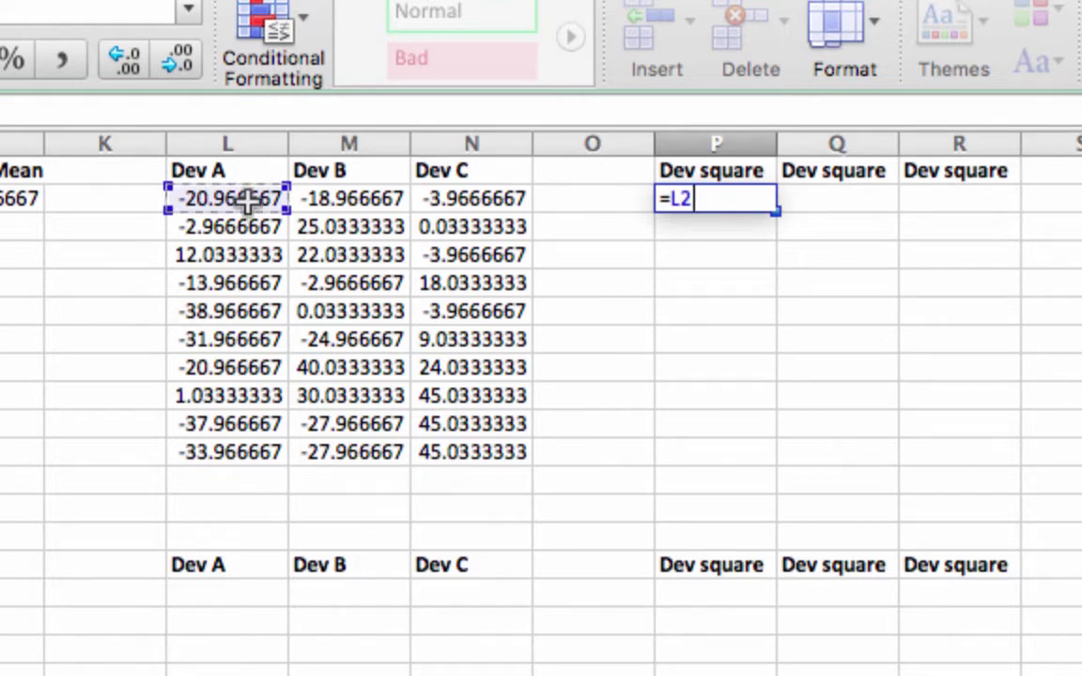
text(^2)
key(Return)
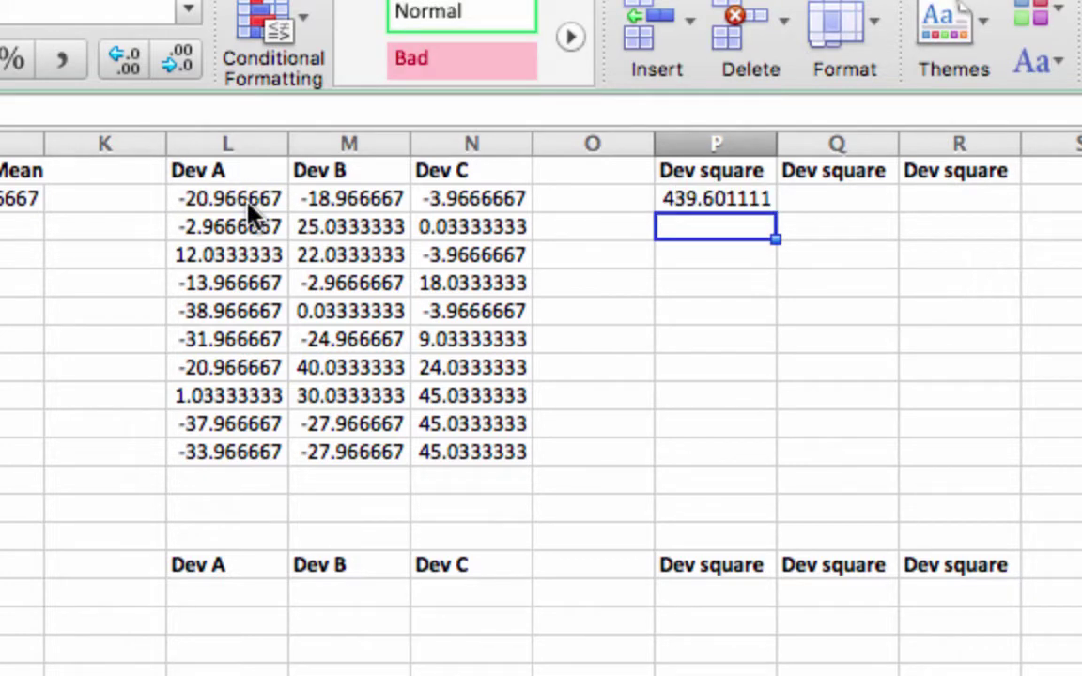
click(724, 201)
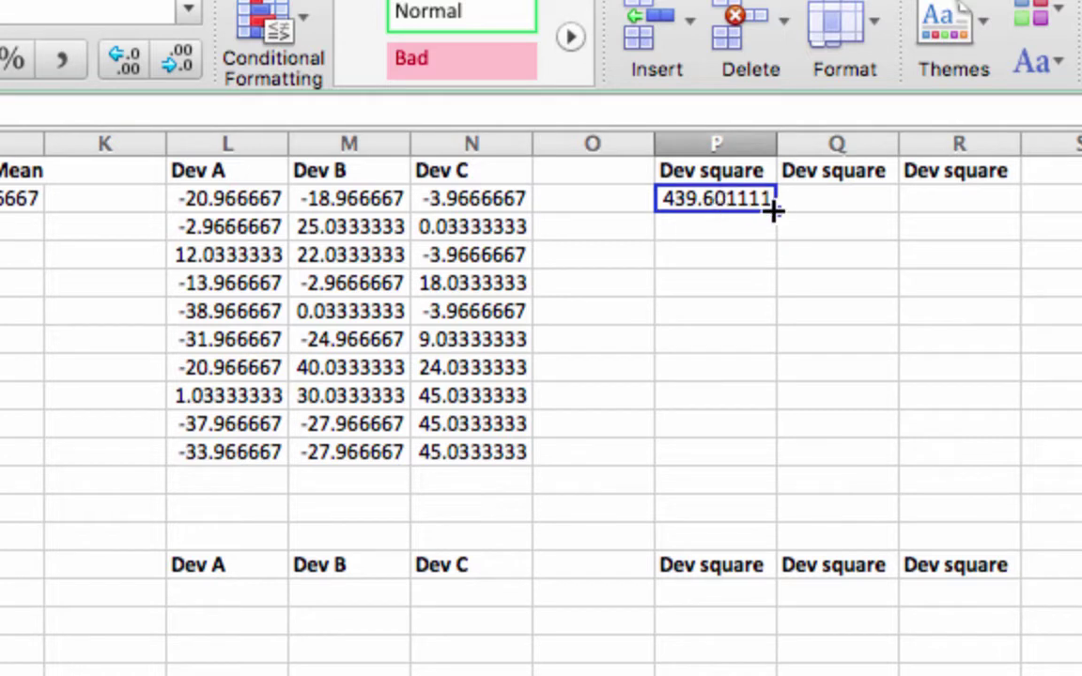
drag(775, 213, 1016, 467)
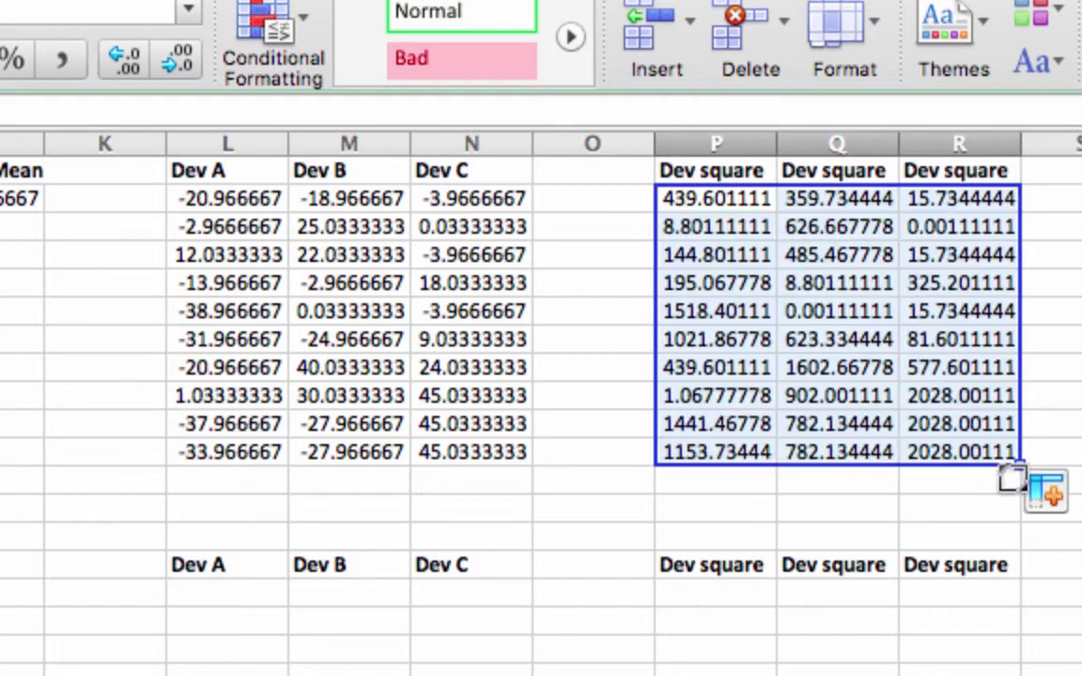
click(869, 430)
Compute SS total in T2 by summing all squared deviations with =SUM(P2:R11).
scroll(616, 386, right, 5)
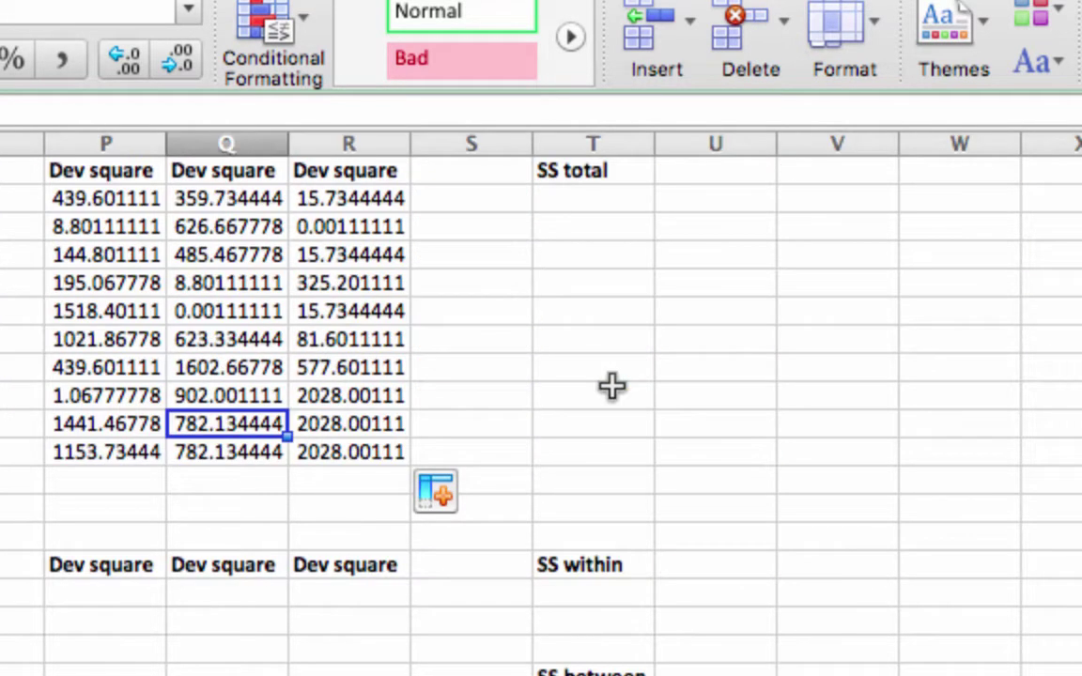
scroll(612, 386, right, 2)
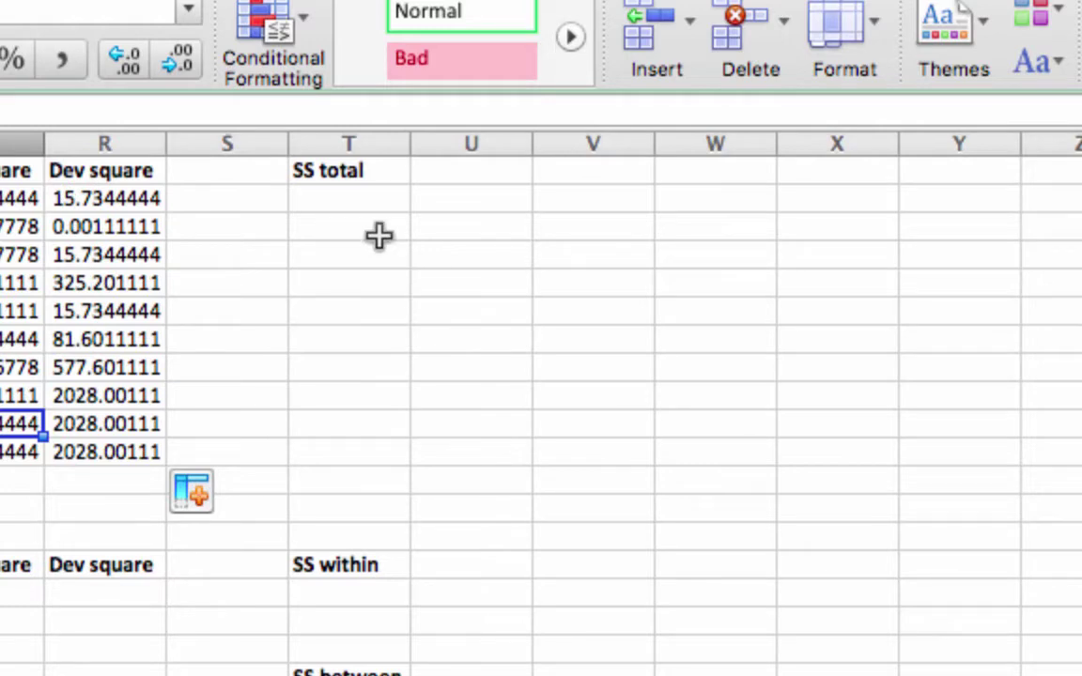
click(358, 198)
text(=sum()
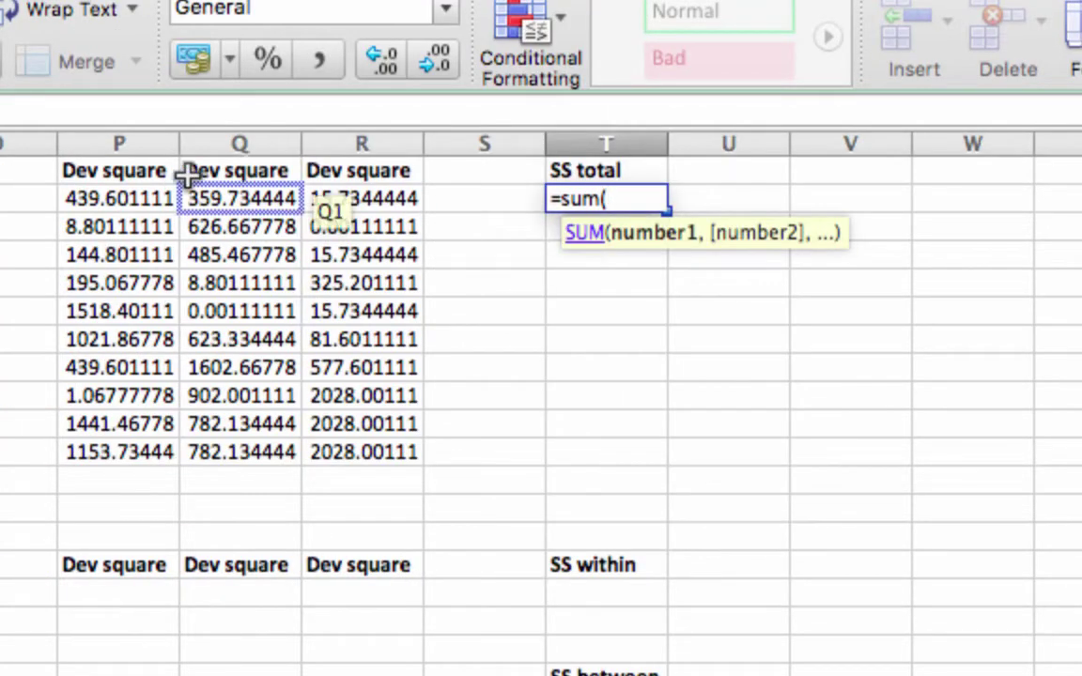
drag(155, 198, 364, 461)
text())
key(Return)
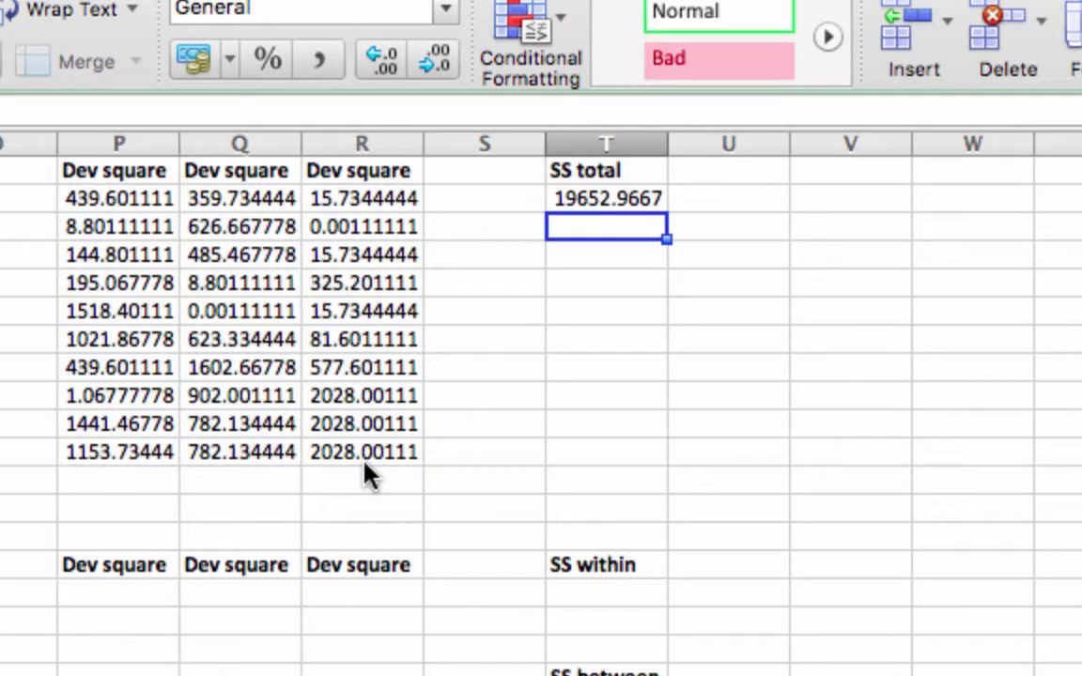
key(Up)
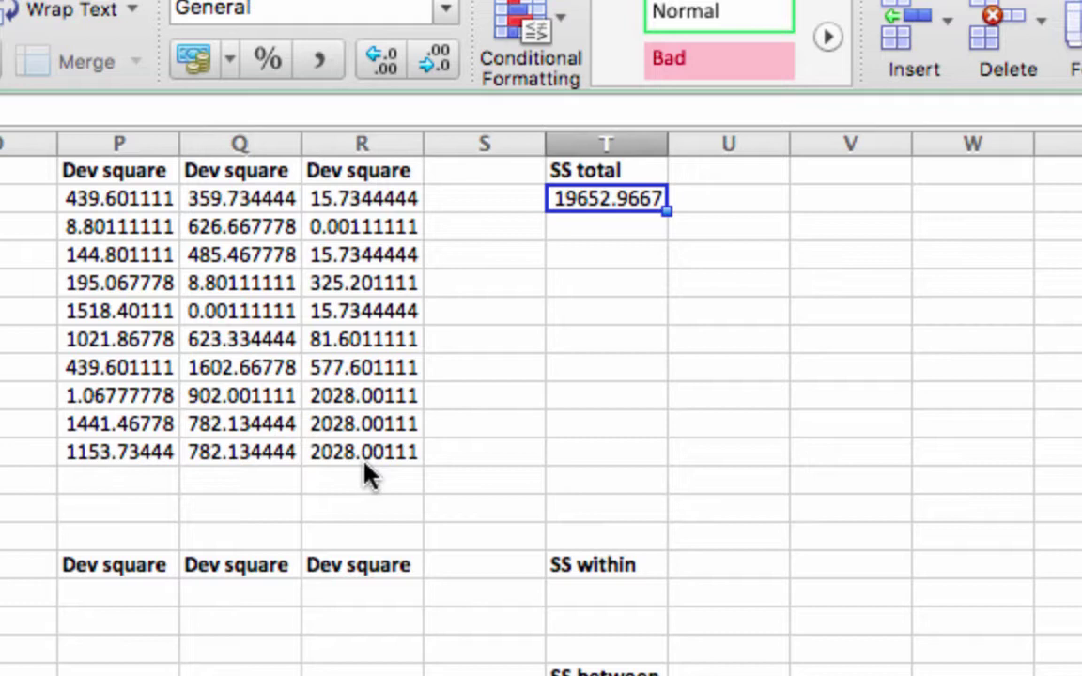
Go through the squared deviations in column P and compare them with the SS total cell T2.
click(137, 220)
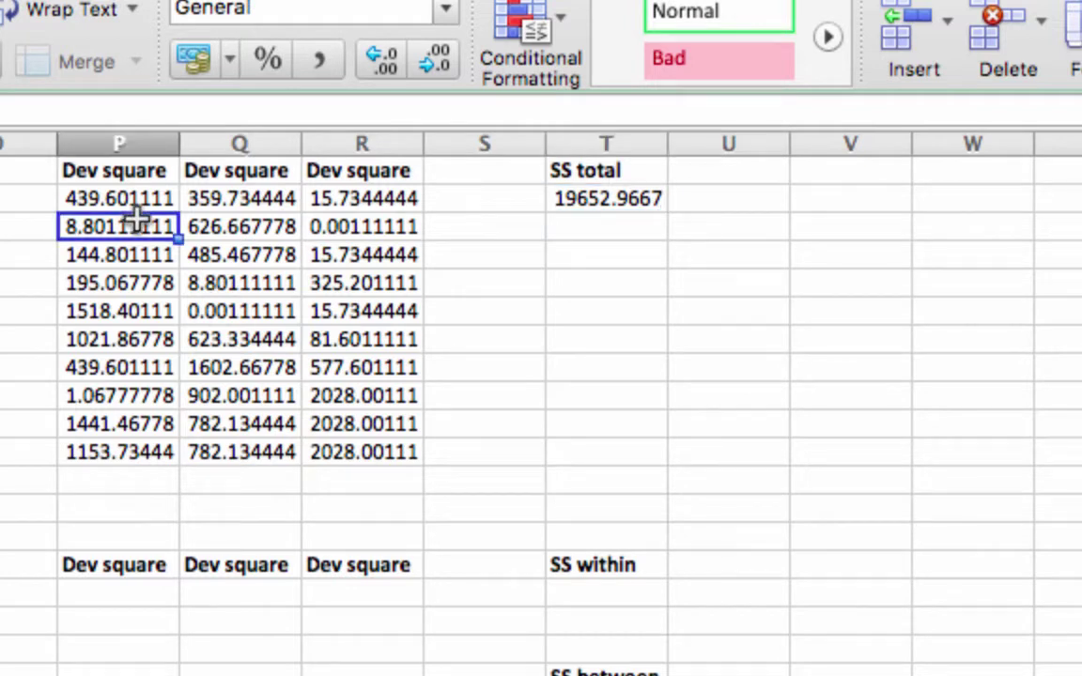
key(Up)
key(Down)
key(Down)
key(Down)
key(Down)
key(Down)
key(Down)
key(Down)
key(Down)
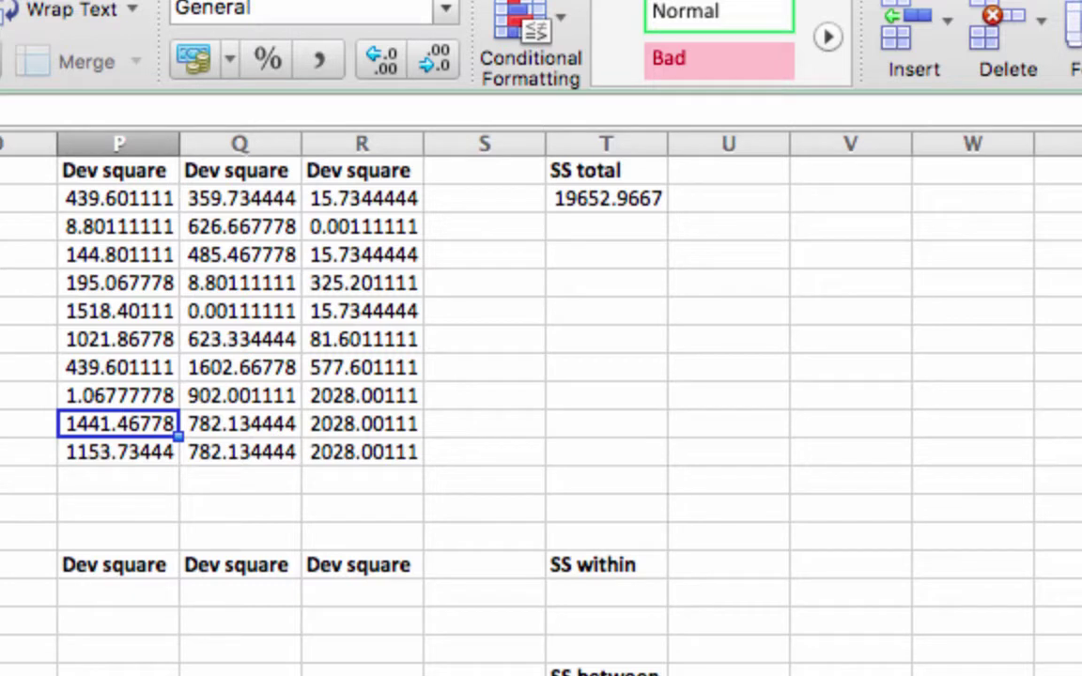
click(126, 202)
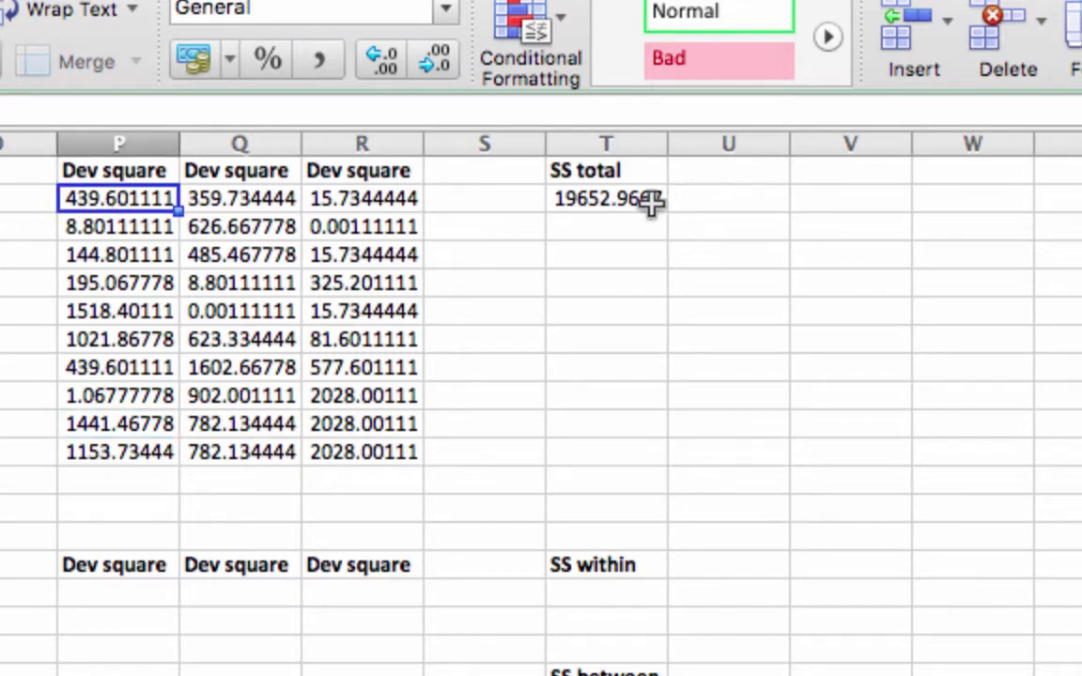
click(622, 205)
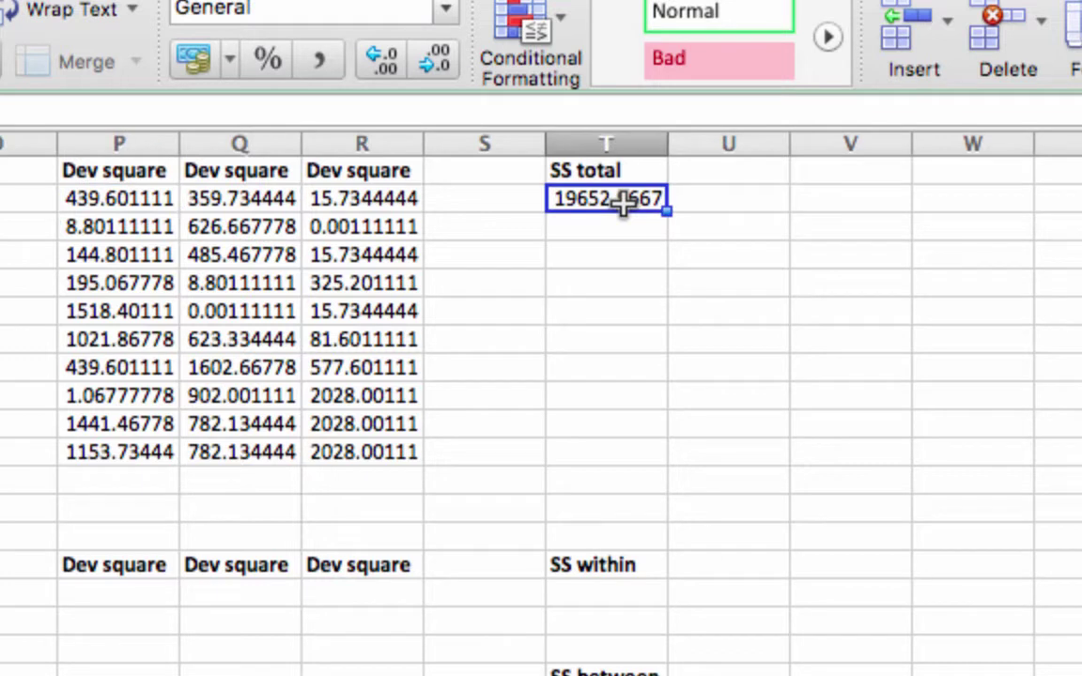
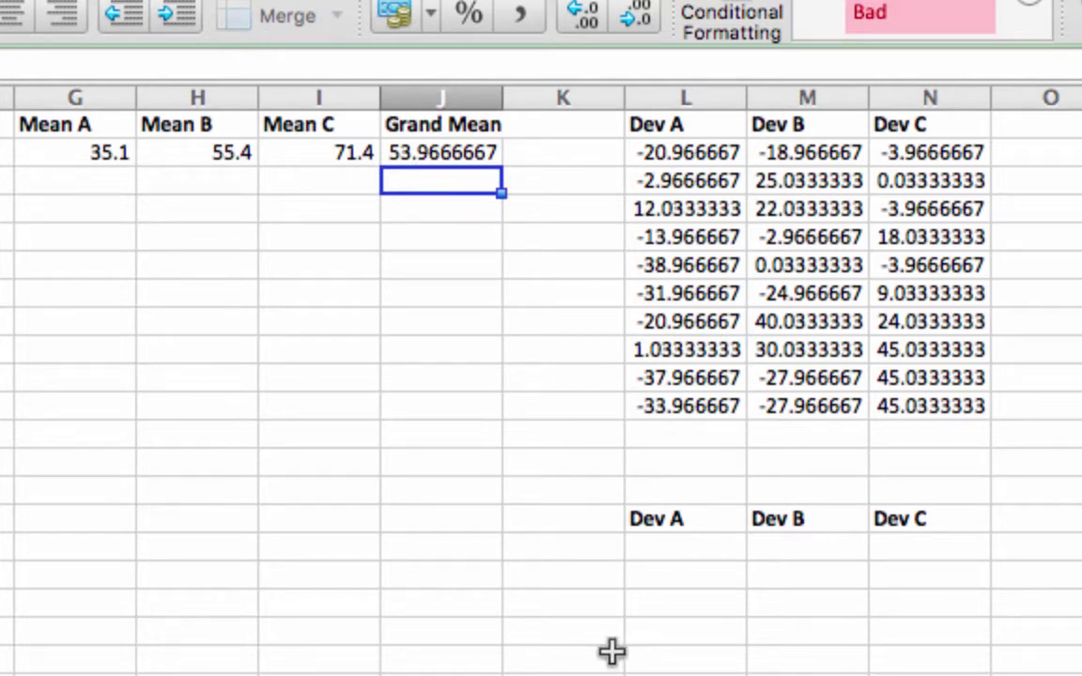
Enter =A2-G$2 in L16 under the second Dev A heading and fill the deviation formula across L16:N27.
click(99, 160)
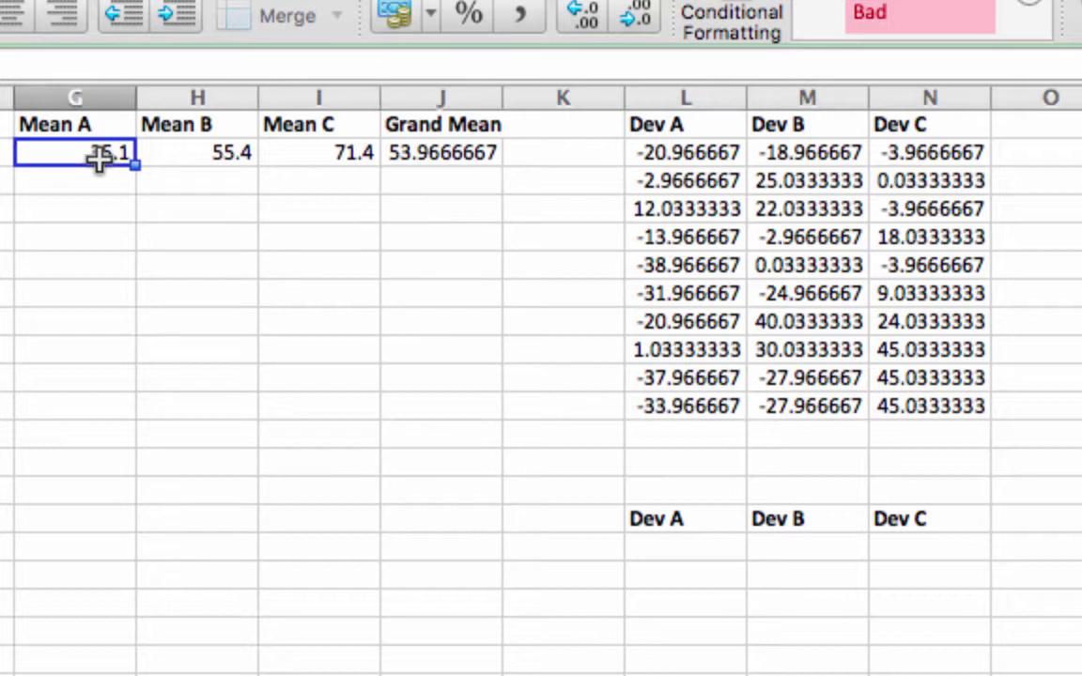
click(667, 548)
text(=)
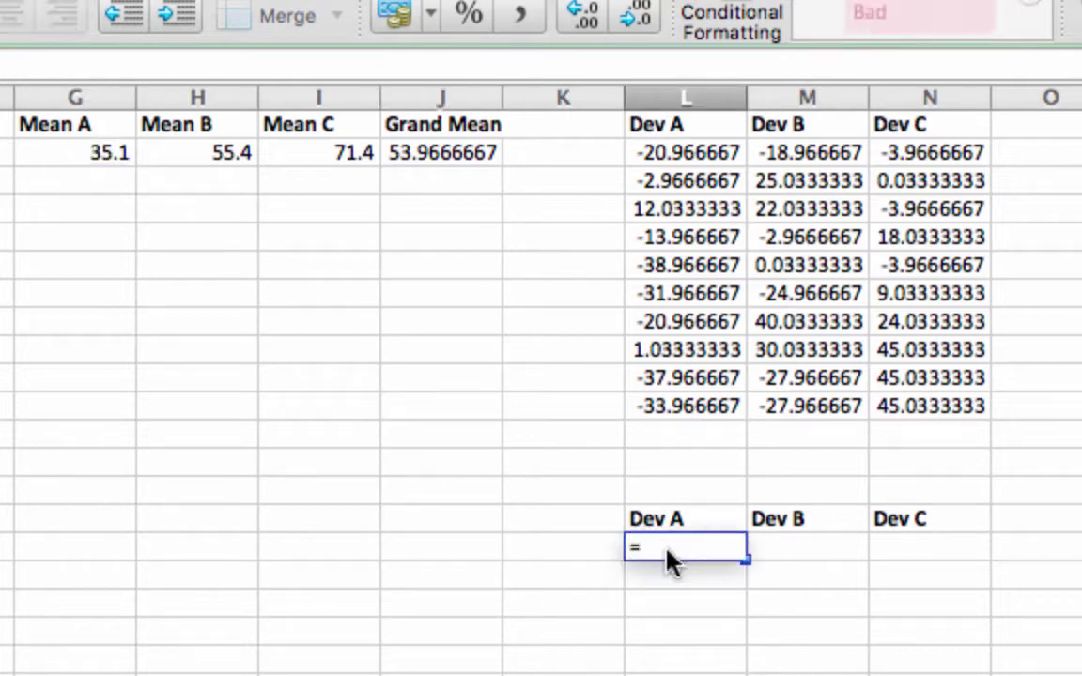
click(190, 452)
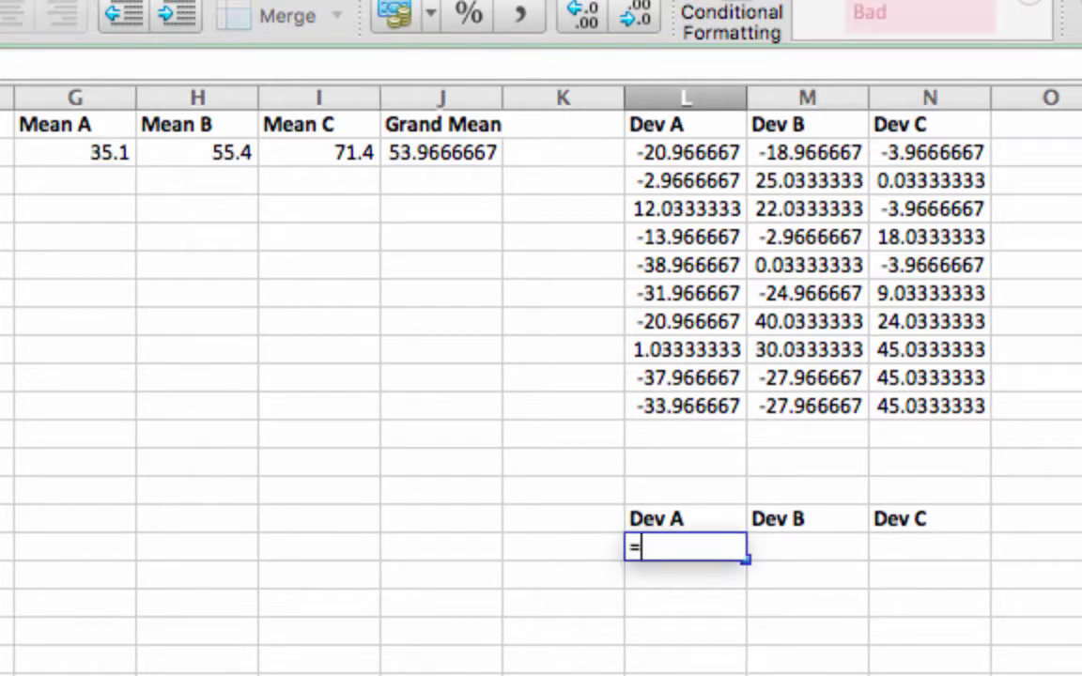
text(A2-)
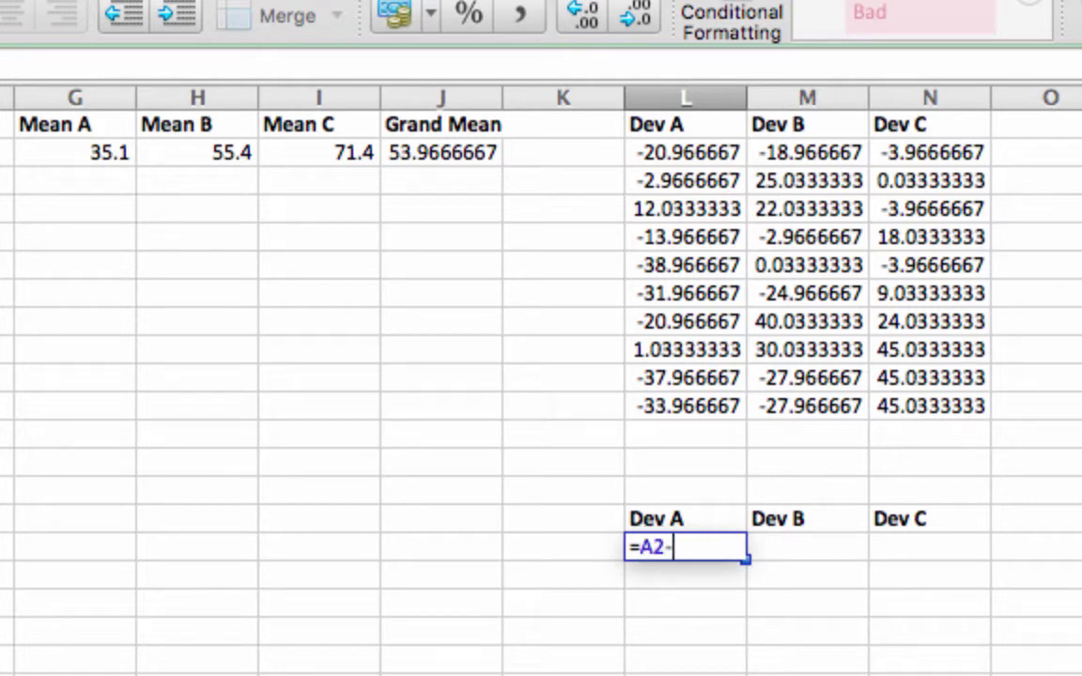
click(72, 154)
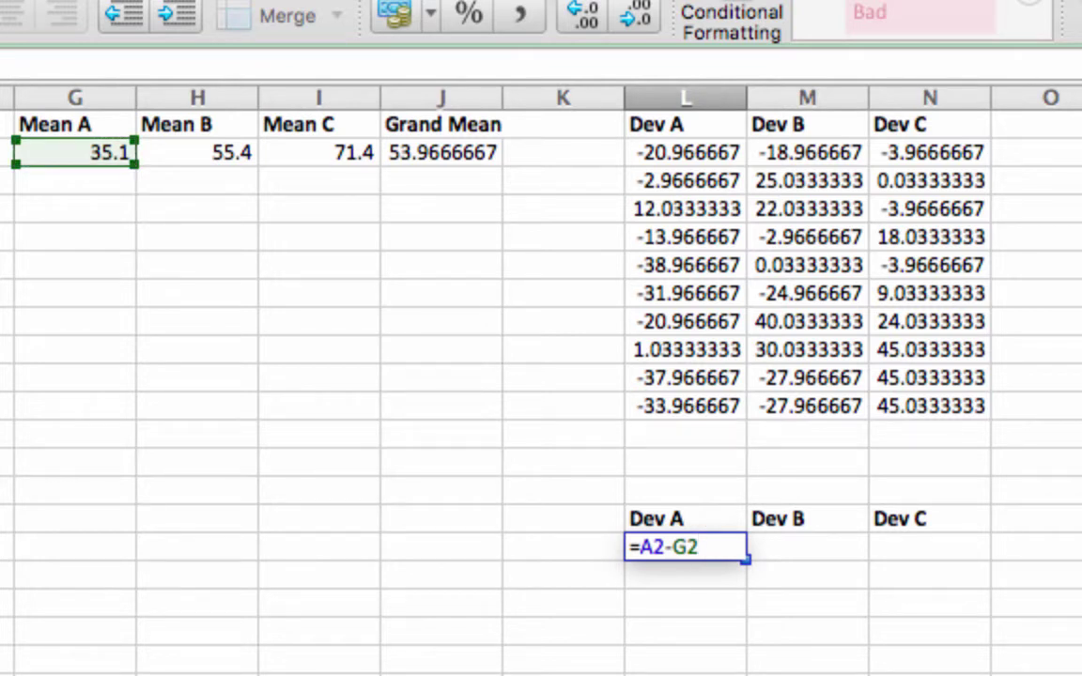
text($)
key(Return)
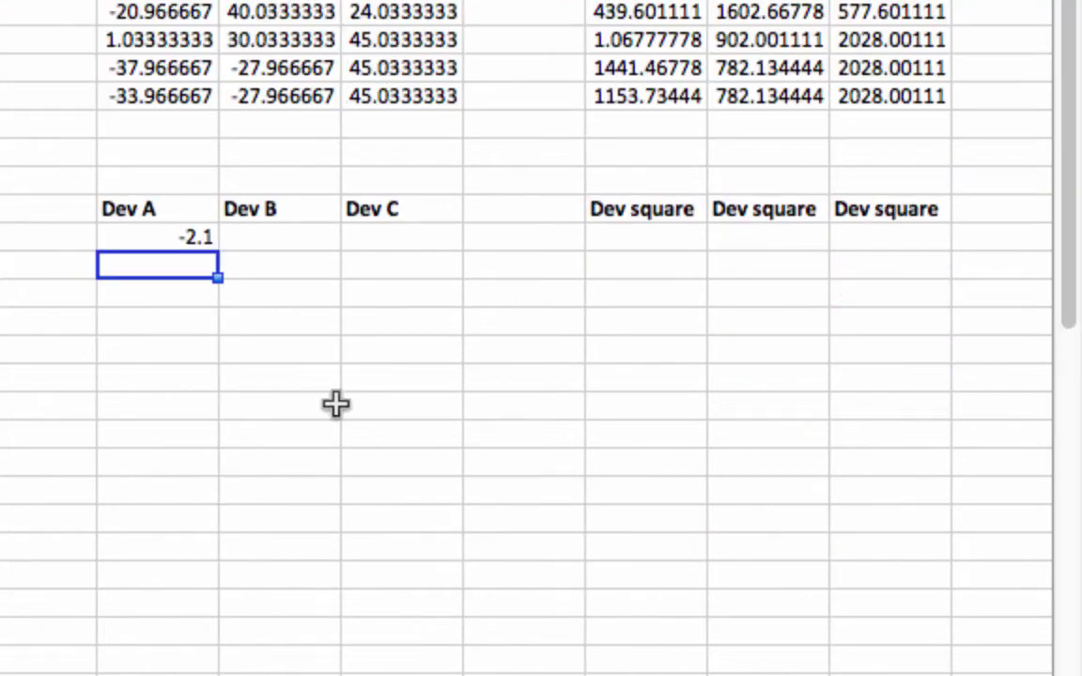
click(191, 236)
drag(219, 249, 469, 413)
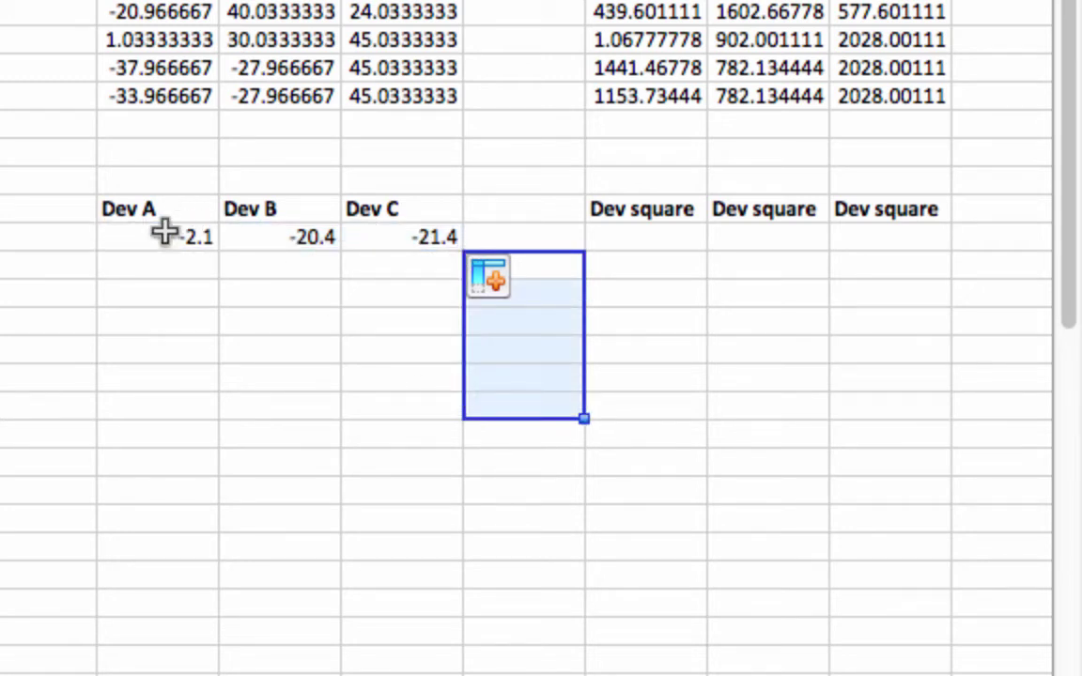
drag(165, 234, 457, 551)
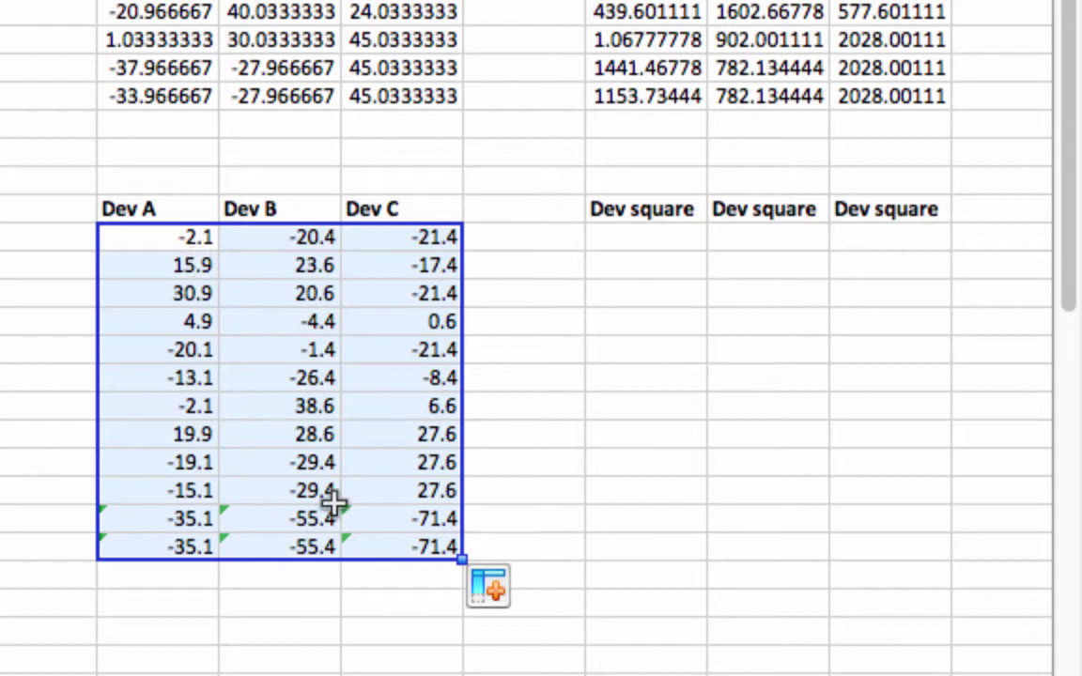
Clear the contents of the two surplus deviation rows, L26:N27, beyond the data.
click(154, 242)
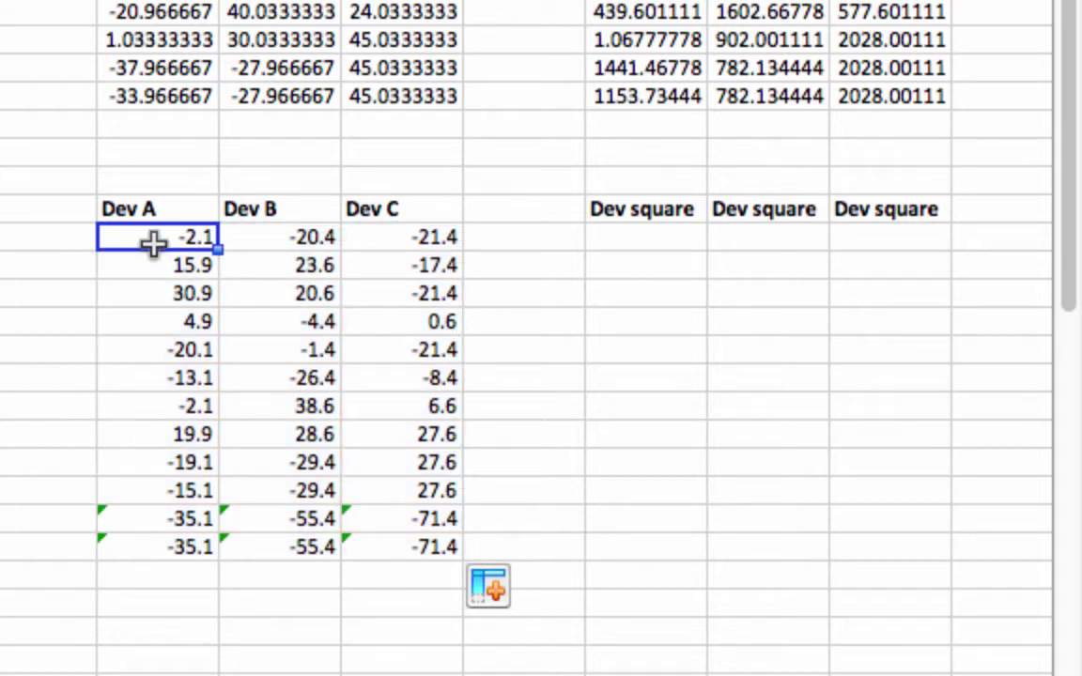
key(Down)
key(Down)
key(Down)
key(Down)
key(Down)
key(Down)
key(Down)
key(Down)
key(Down)
key(Down)
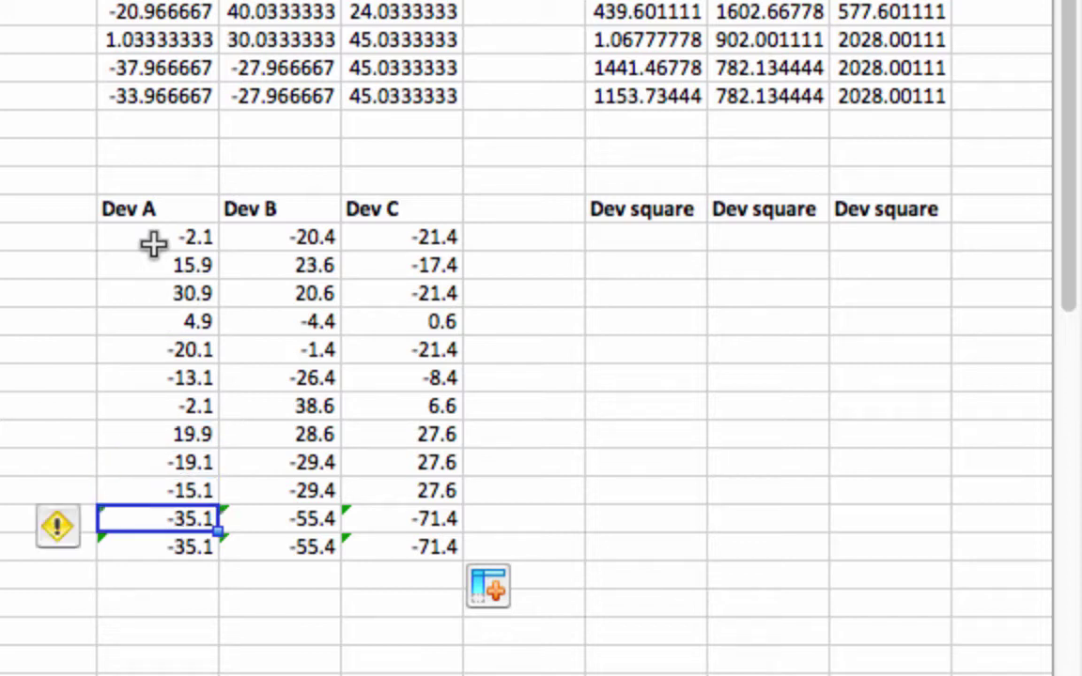
key(shift+Right)
key(shift+Right)
key(shift+Down)
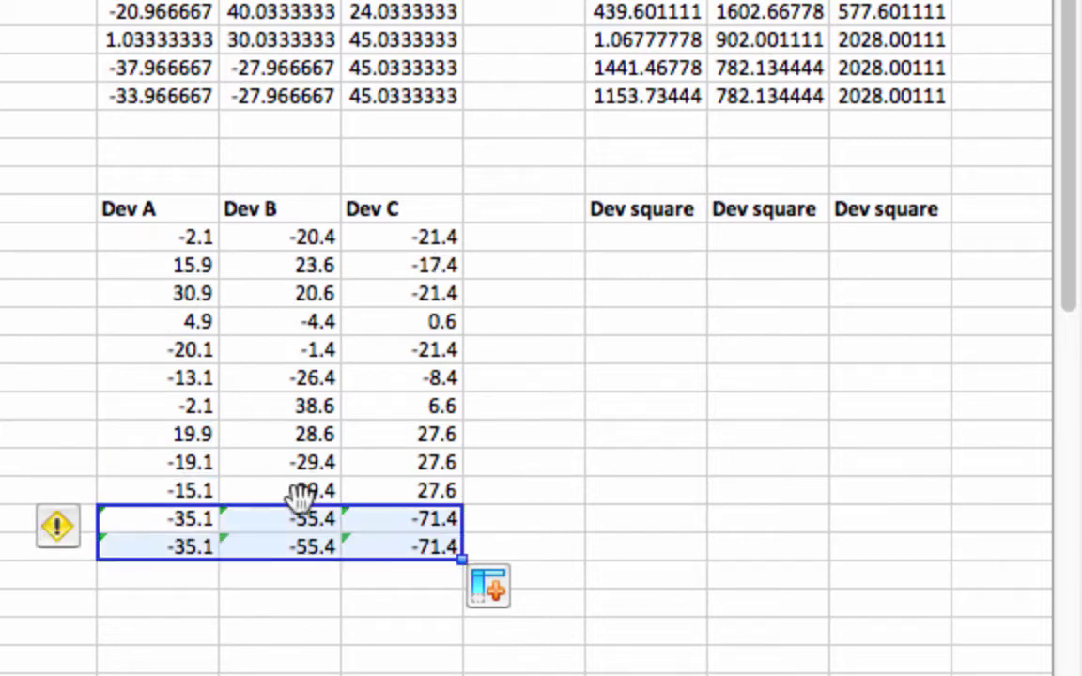
right_click(259, 549)
click(368, 320)
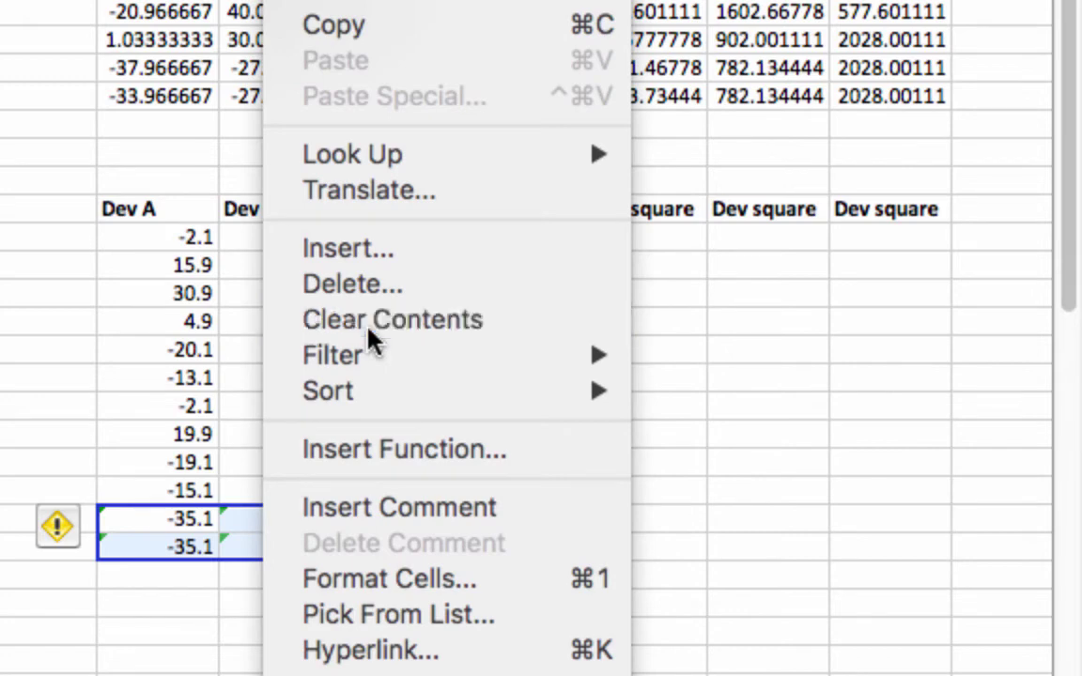
Check the formula in the last Dev A cell, L25, and leave it unedited.
click(171, 246)
drag(171, 246, 166, 496)
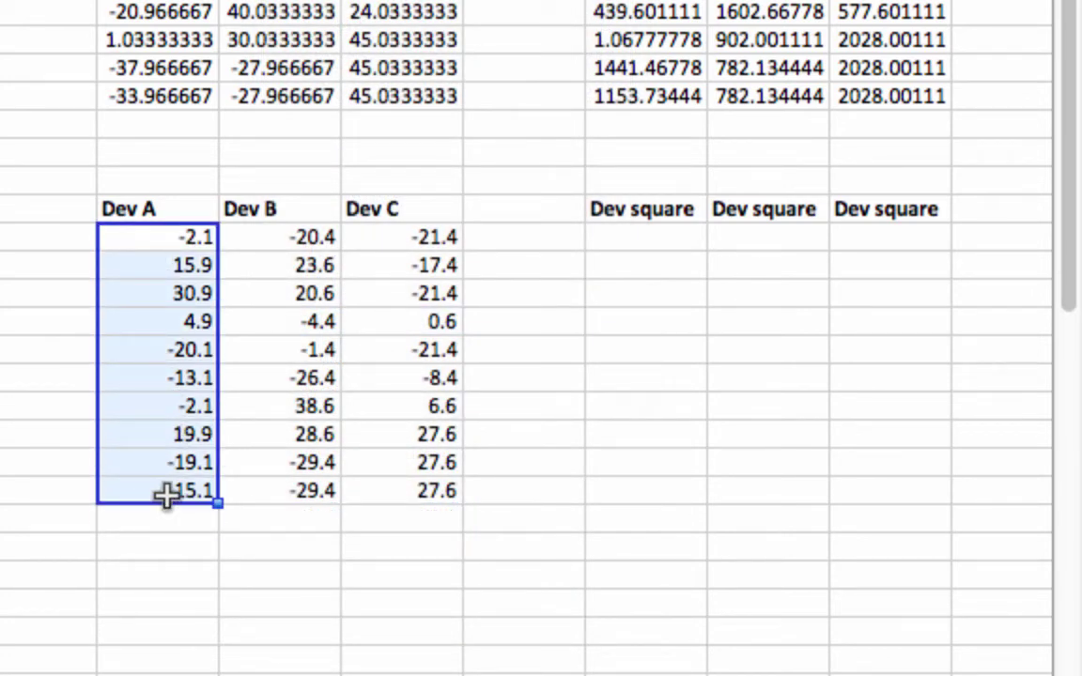
click(166, 496)
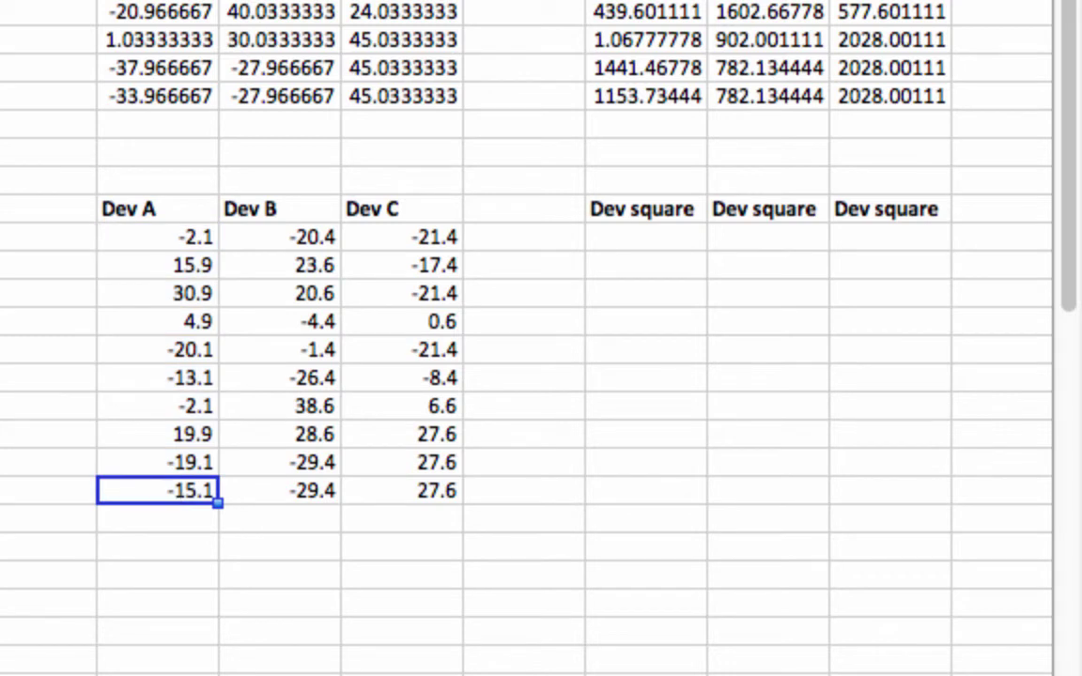
double_click(166, 496)
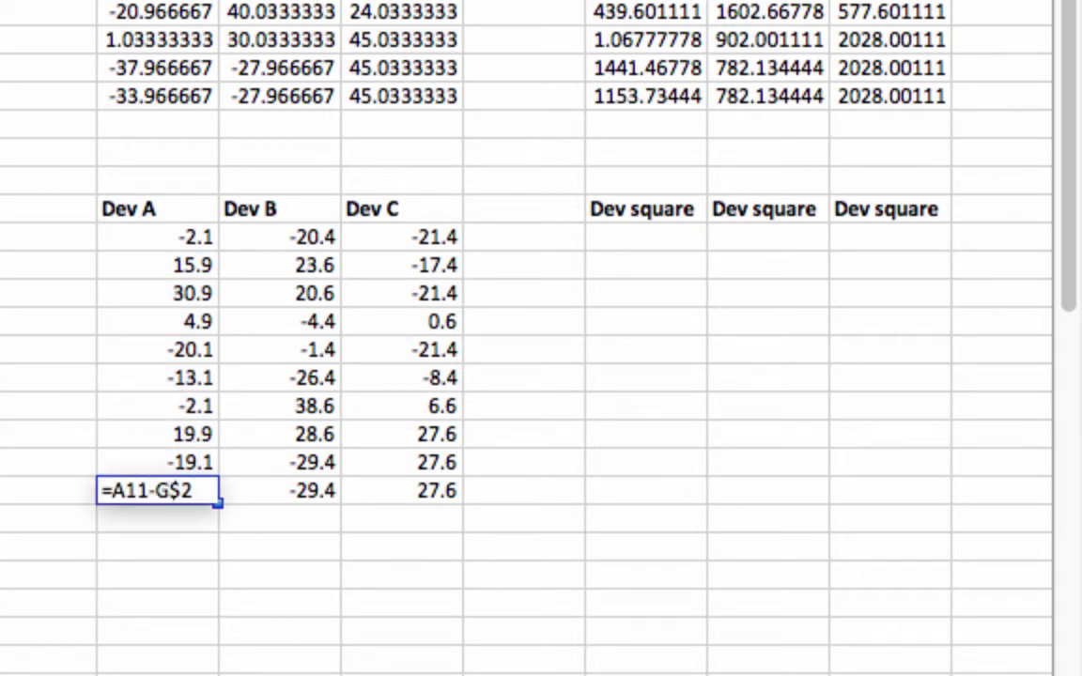
key(Escape)
key(Down)
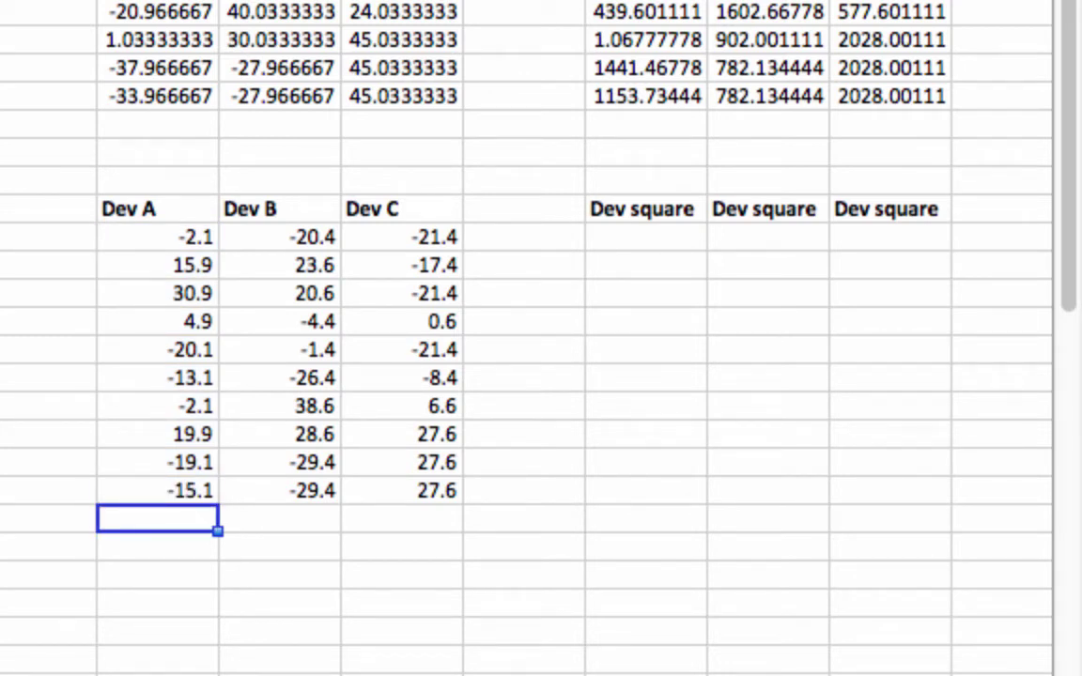
Square the first within-group deviation in P16 with =L16^2 and fill the formula across P16:R25.
click(617, 241)
click(170, 242)
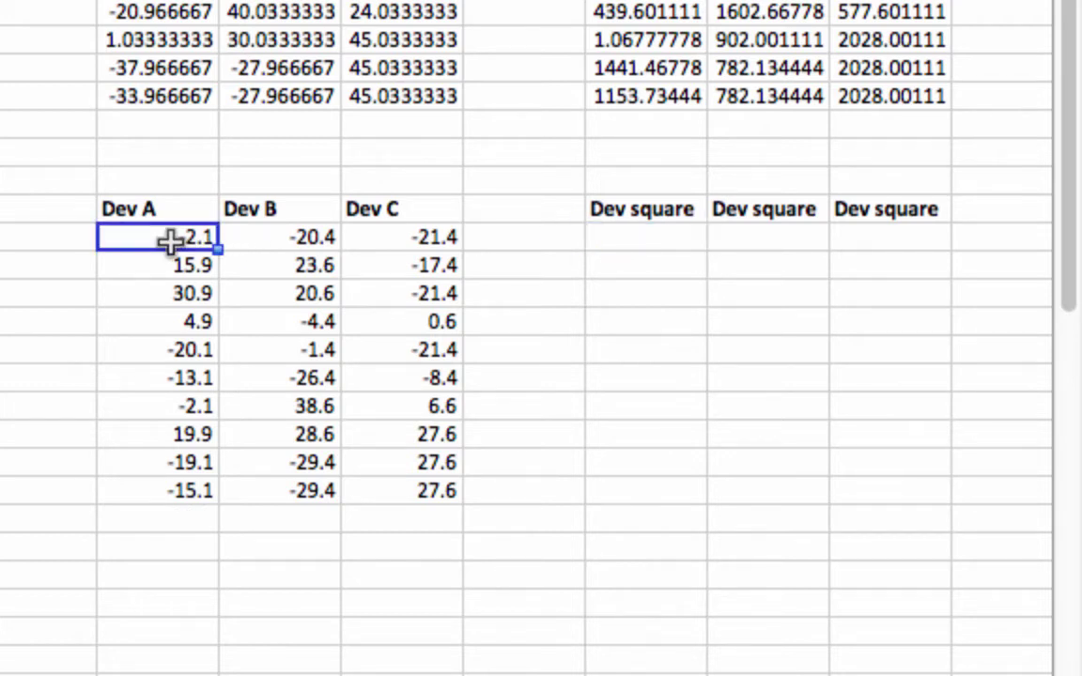
click(678, 246)
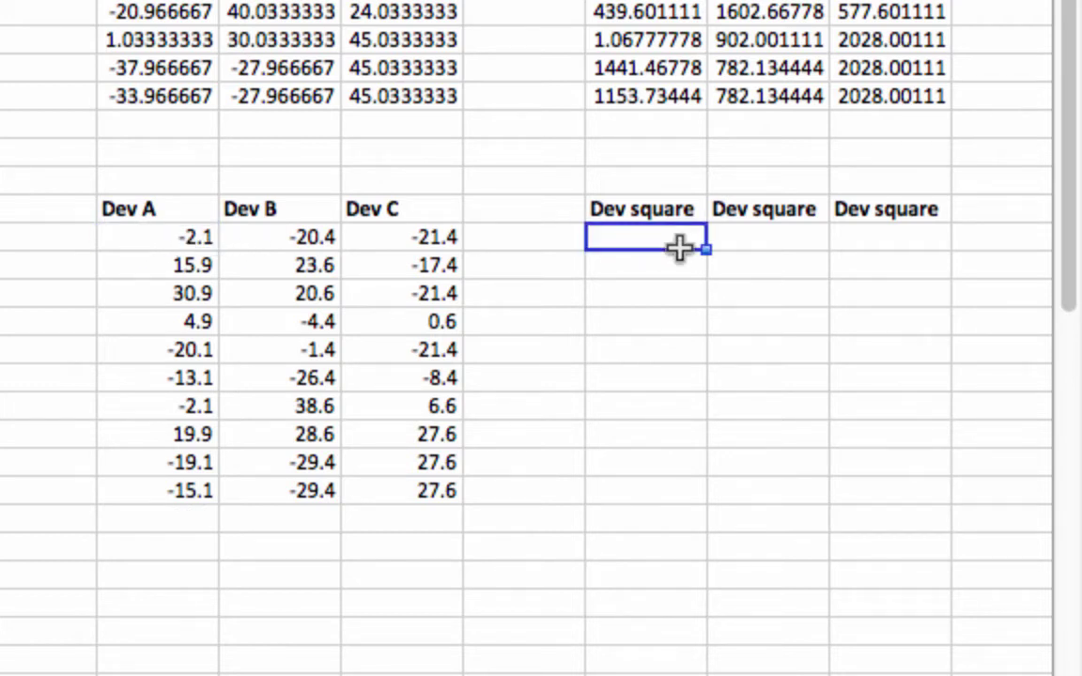
text(=)
click(179, 244)
text(^2)
key(Return)
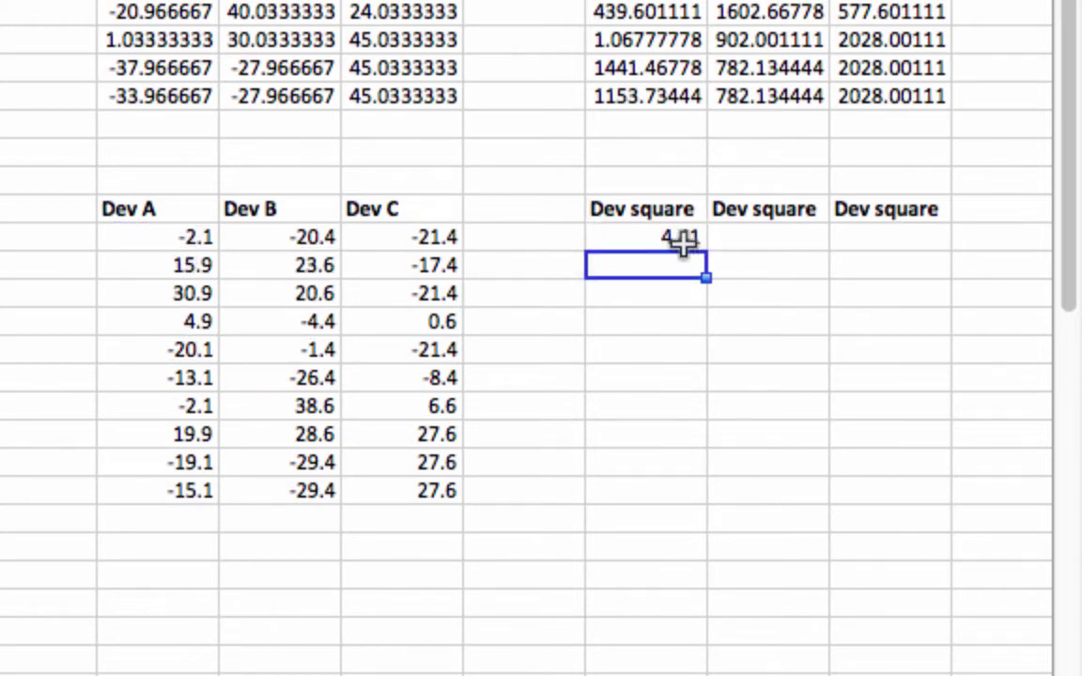
click(670, 241)
drag(707, 251, 933, 512)
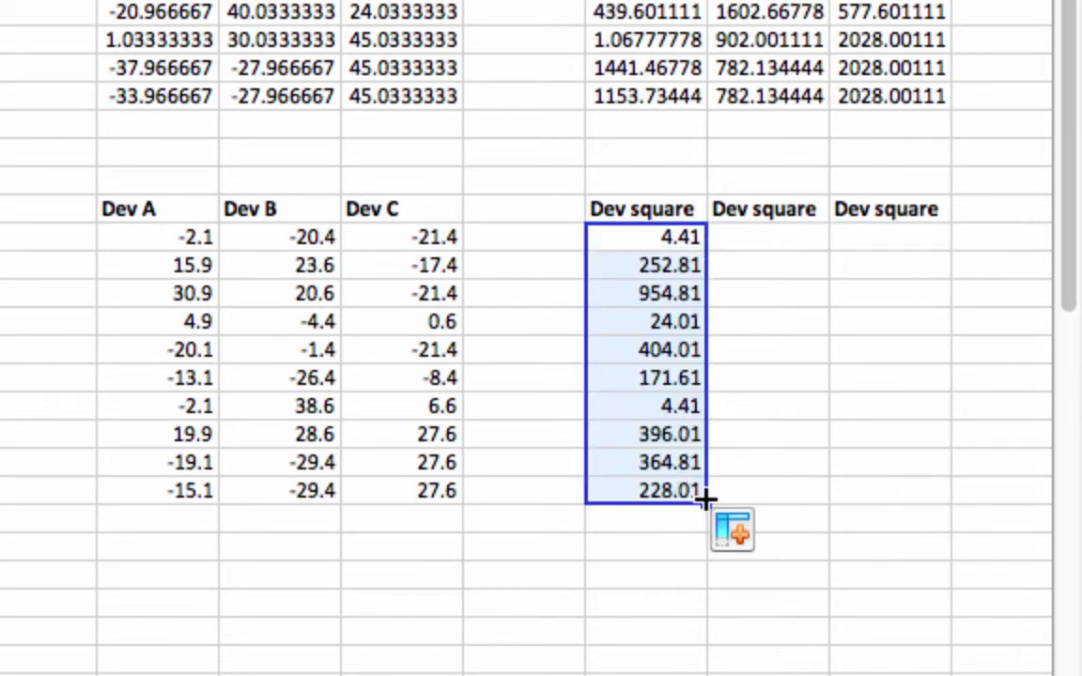
drag(707, 502, 904, 495)
Compute SS within in T16 by summing the within-group squared deviations with =SUM(P16:R25).
scroll(674, 352, right, 10)
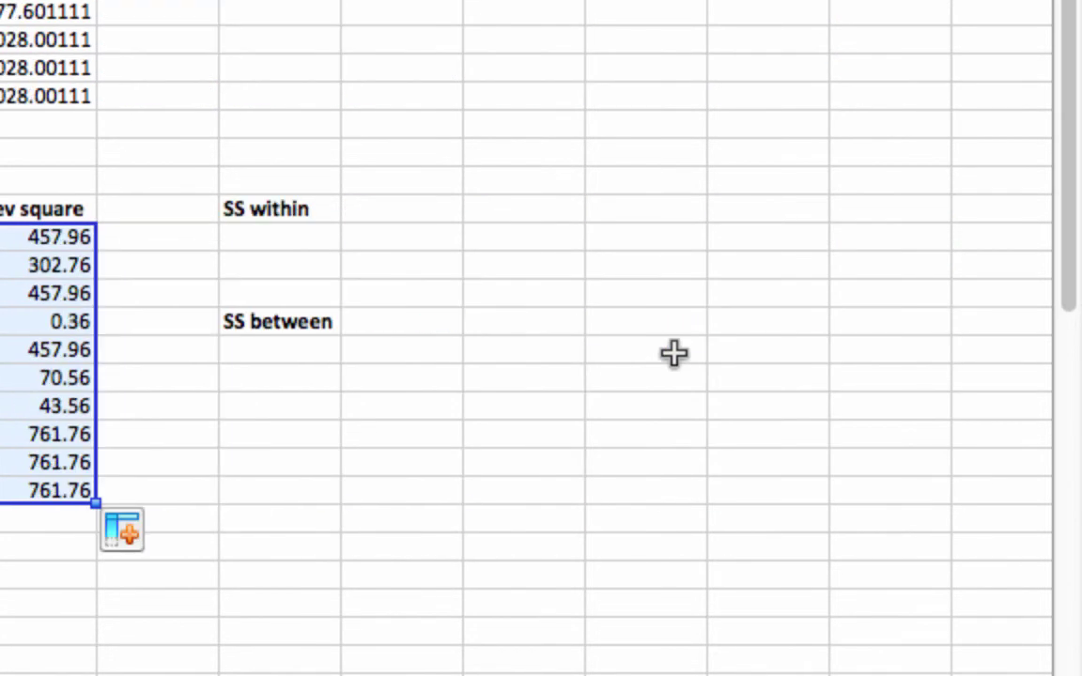
click(296, 240)
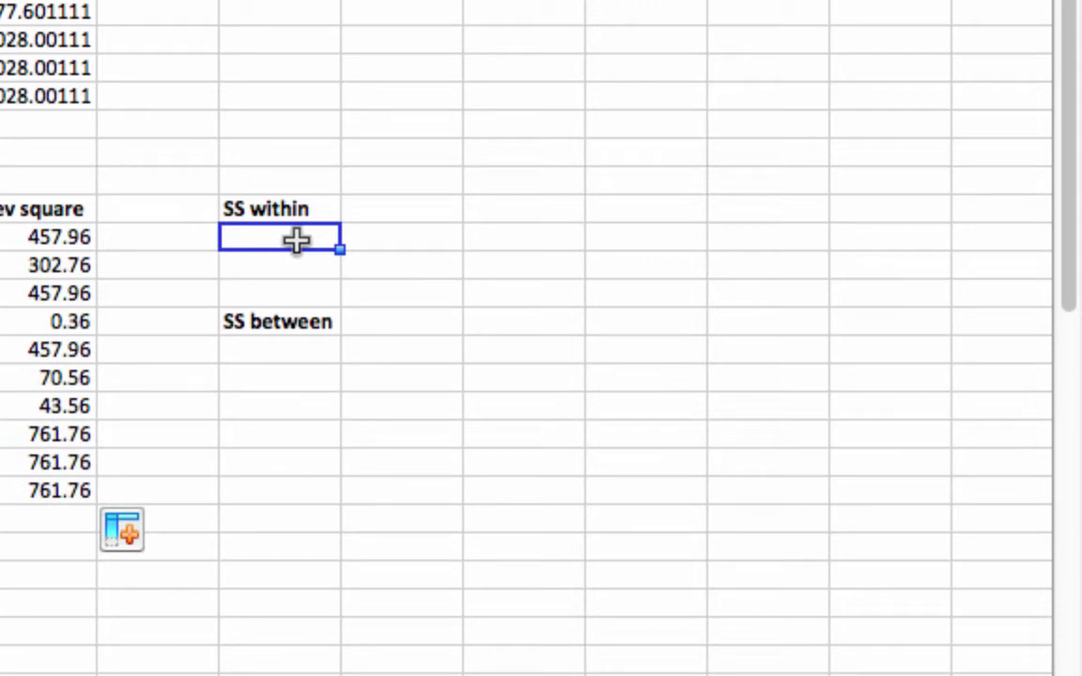
text(=)
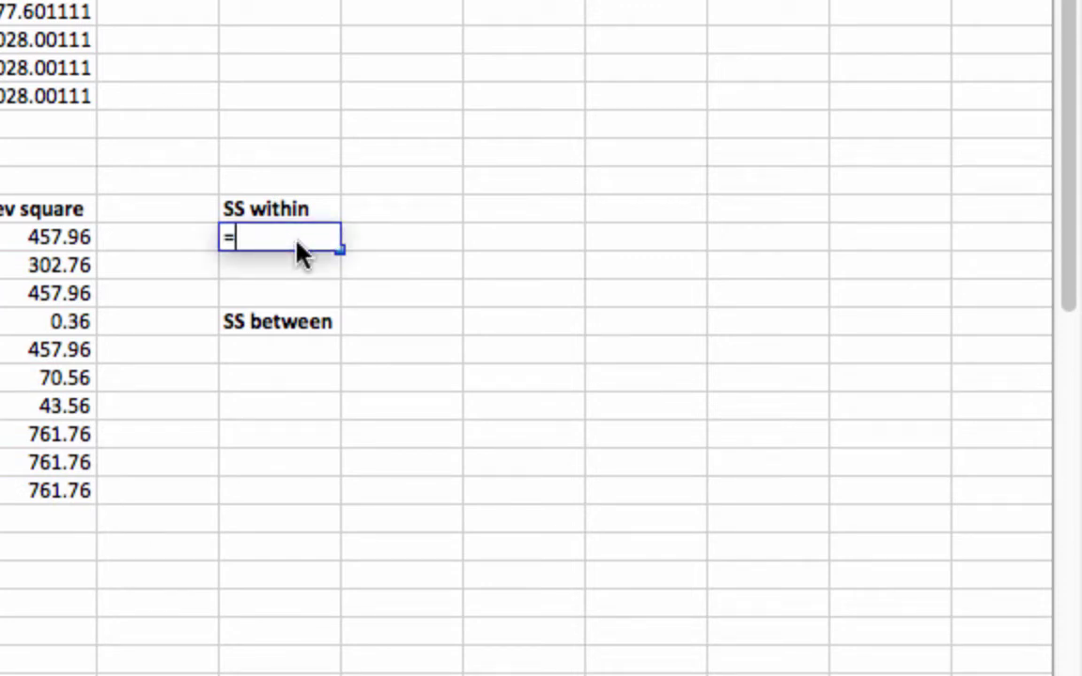
text(sum()
scroll(367, 240, left, 5)
click(211, 242)
key(super+shift+Right)
key(super+shift+Down)
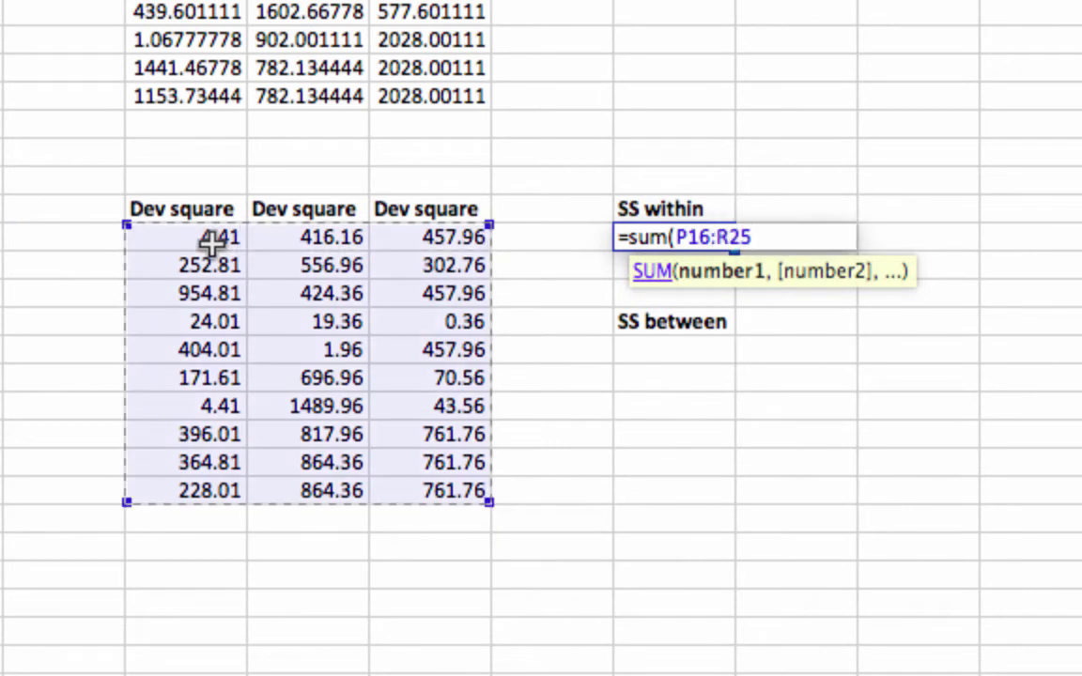
text())
key(Return)
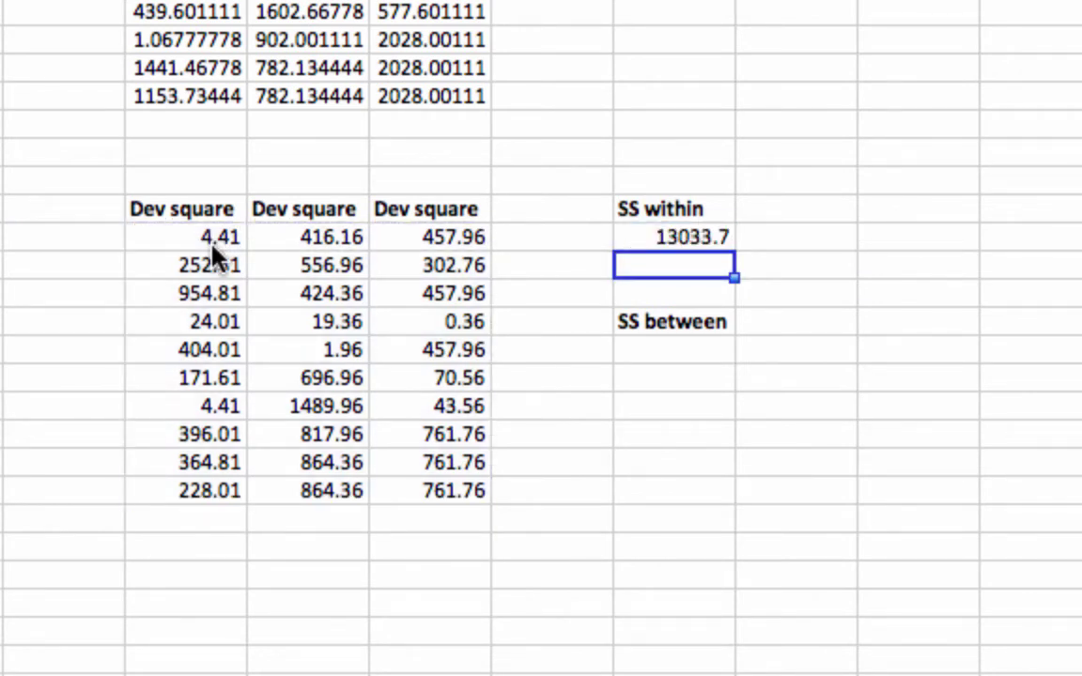
Compute SS between in T20 by subtracting SS within from SS total with =T2-T16.
key(Down)
key(Down)
key(Down)
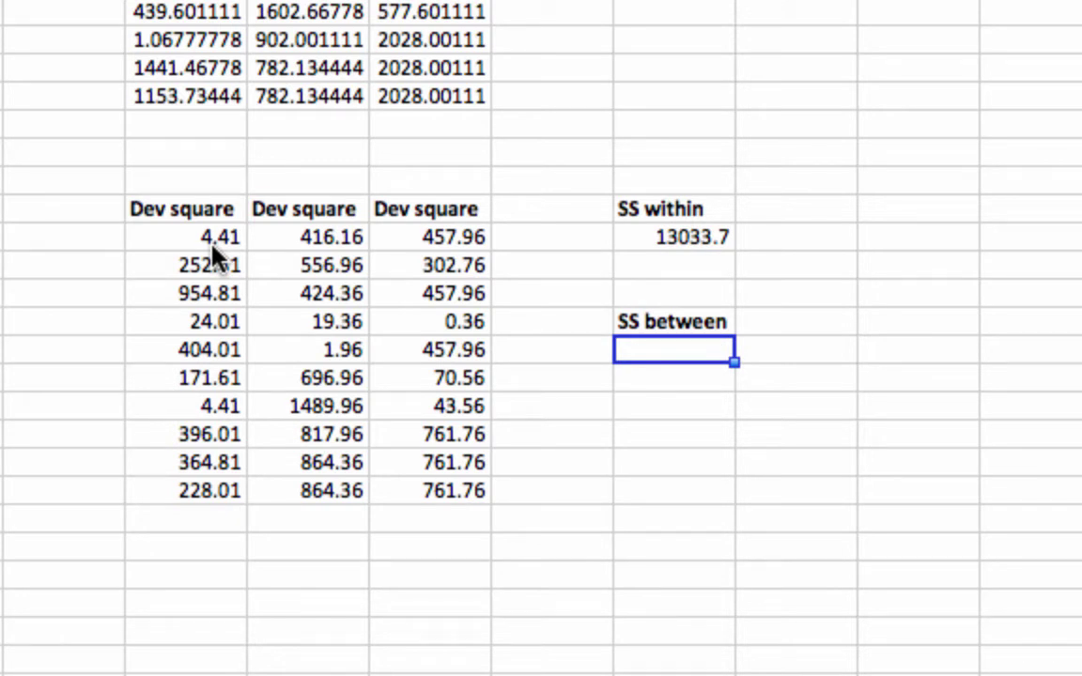
text(=)
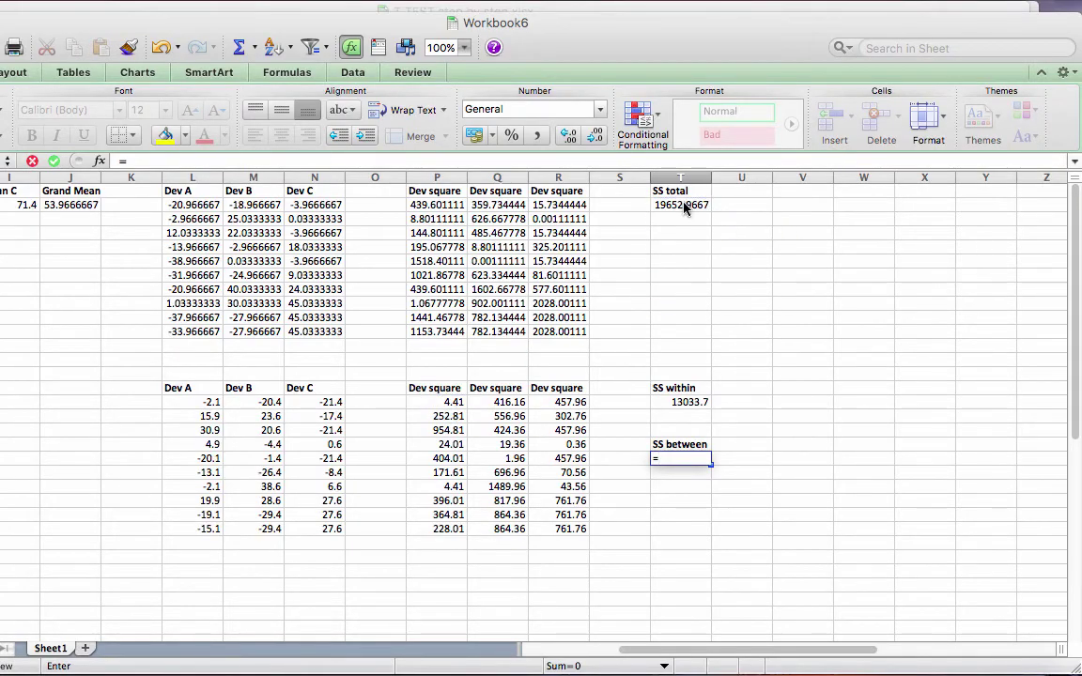
click(685, 208)
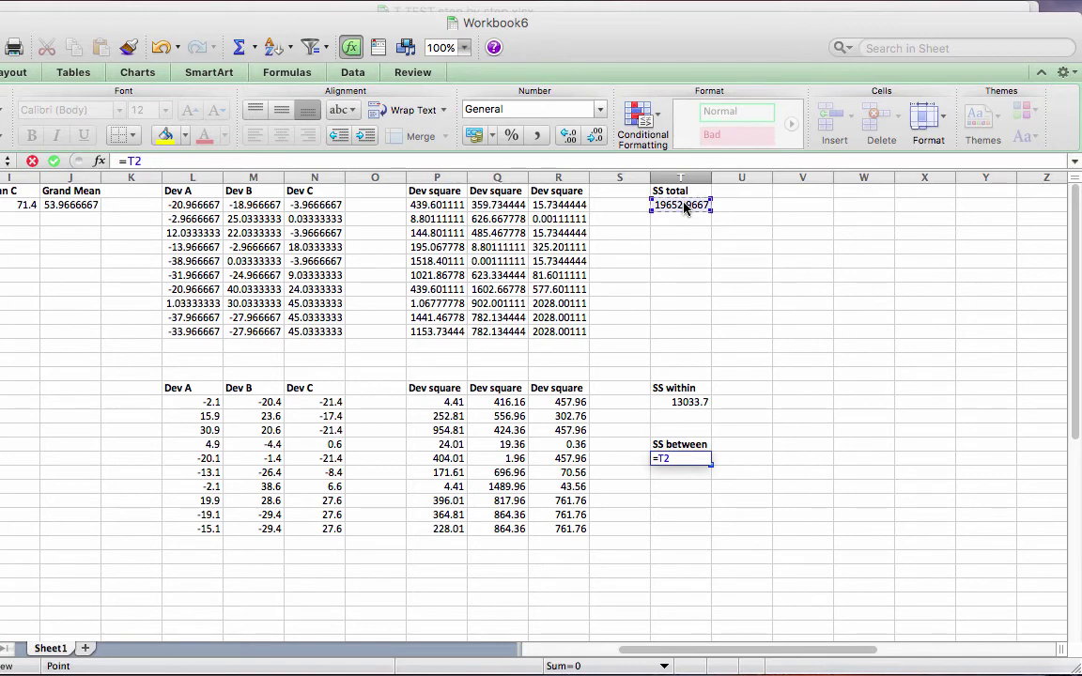
text(-)
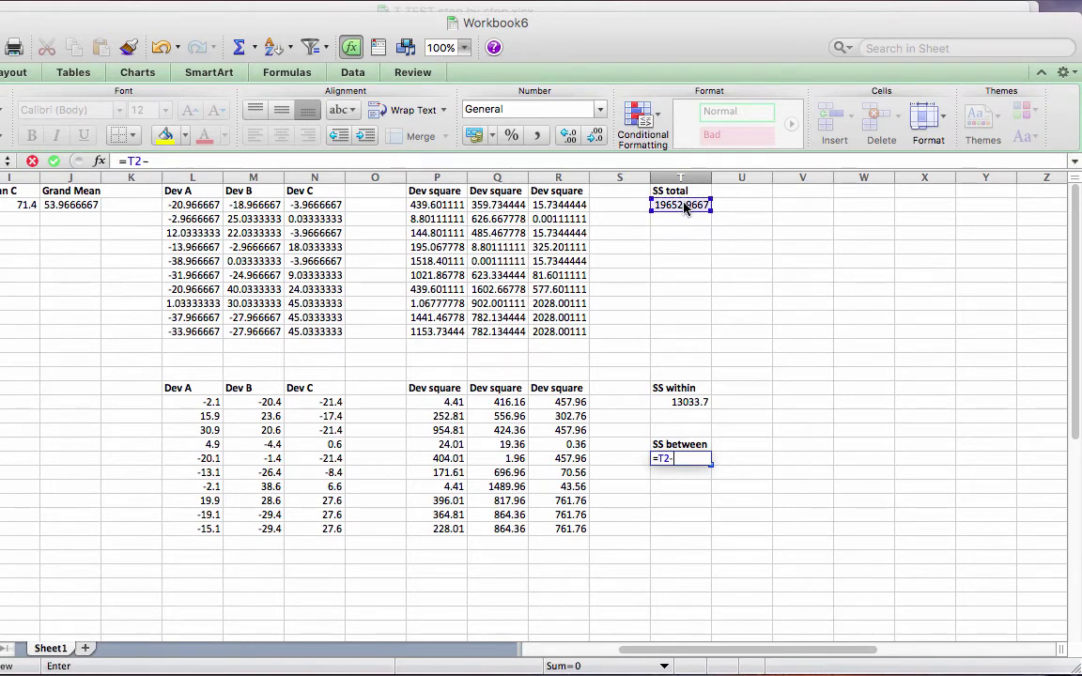
click(677, 402)
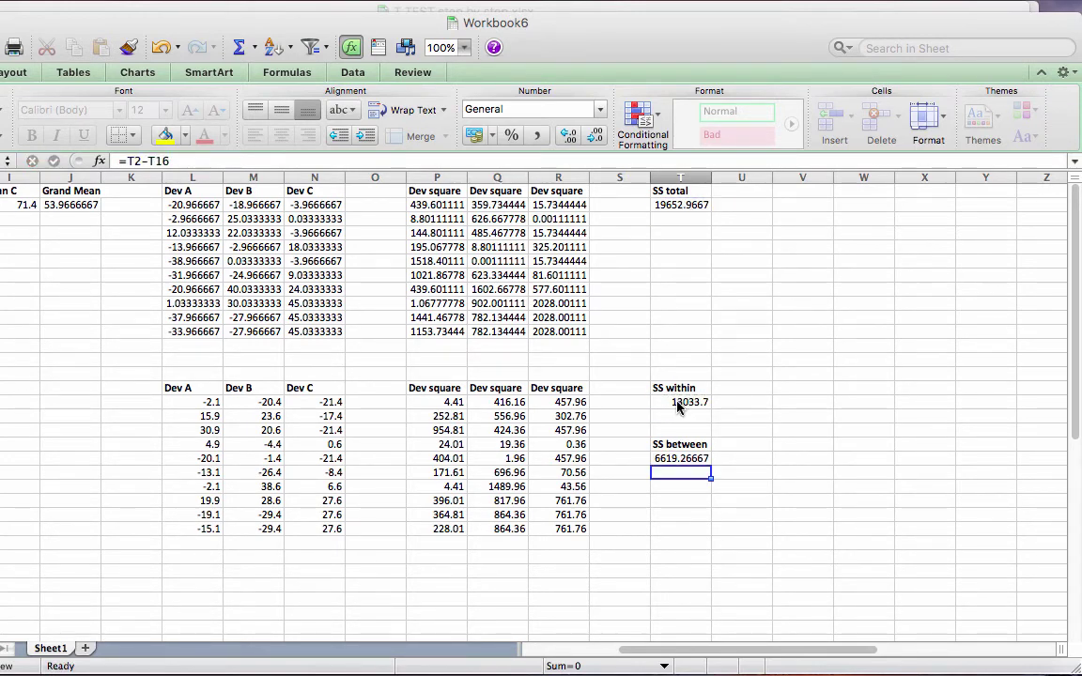
key(Return)
key(Up)
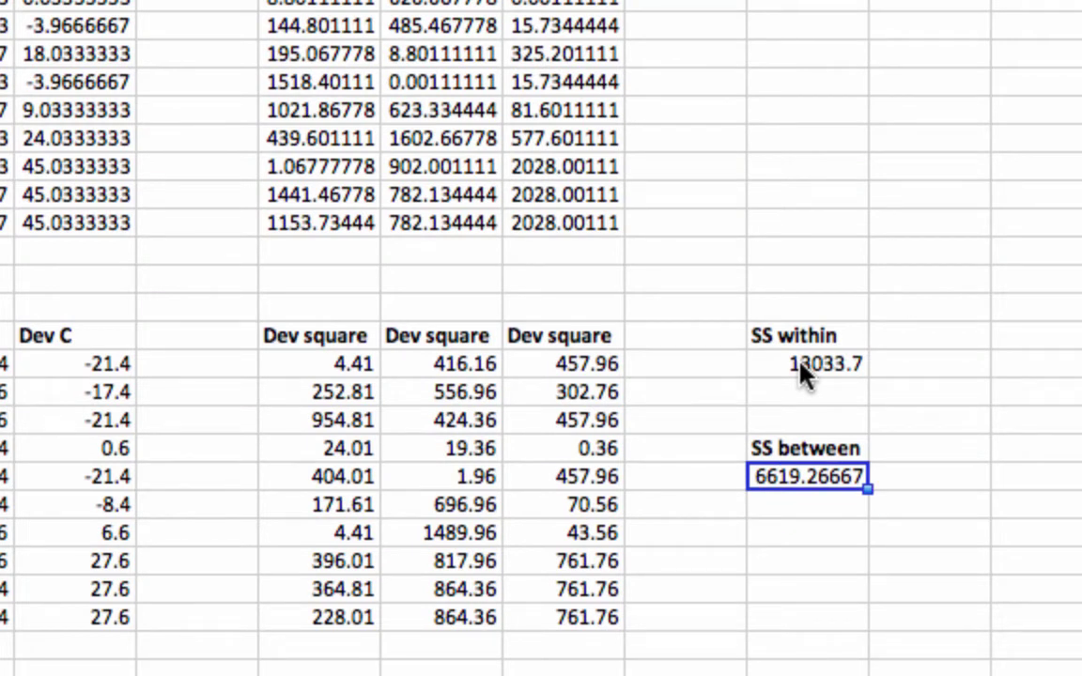
Enter the degrees of freedom beside their labels: 2 for df between in D14 and 27 for df within in D15.
click(508, 422)
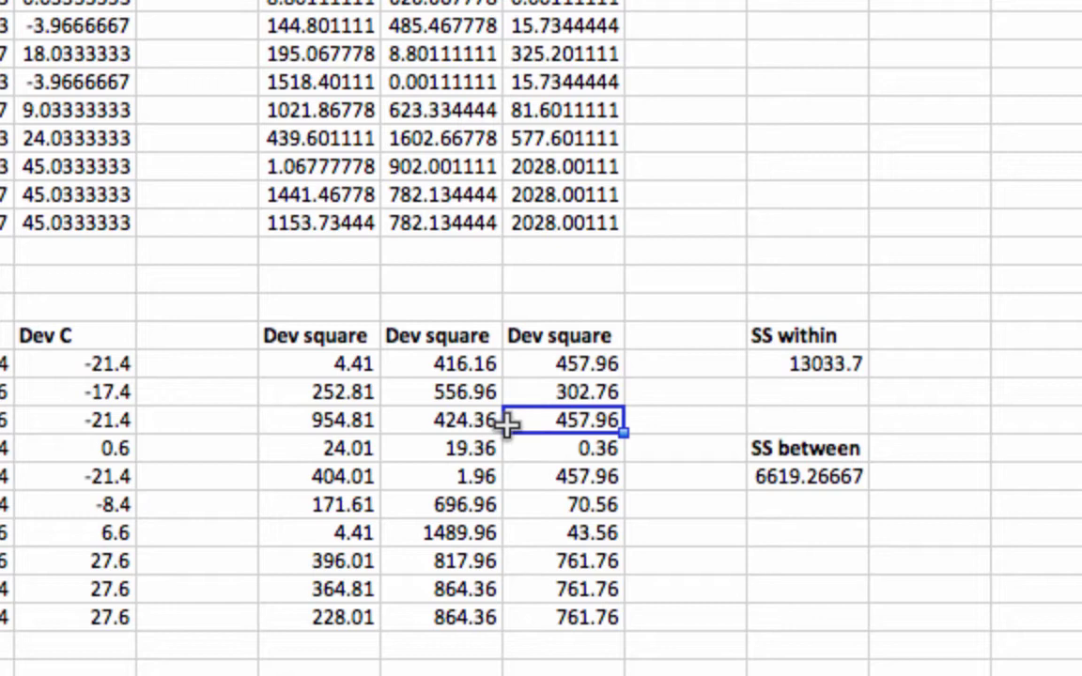
scroll(508, 424, left, 10)
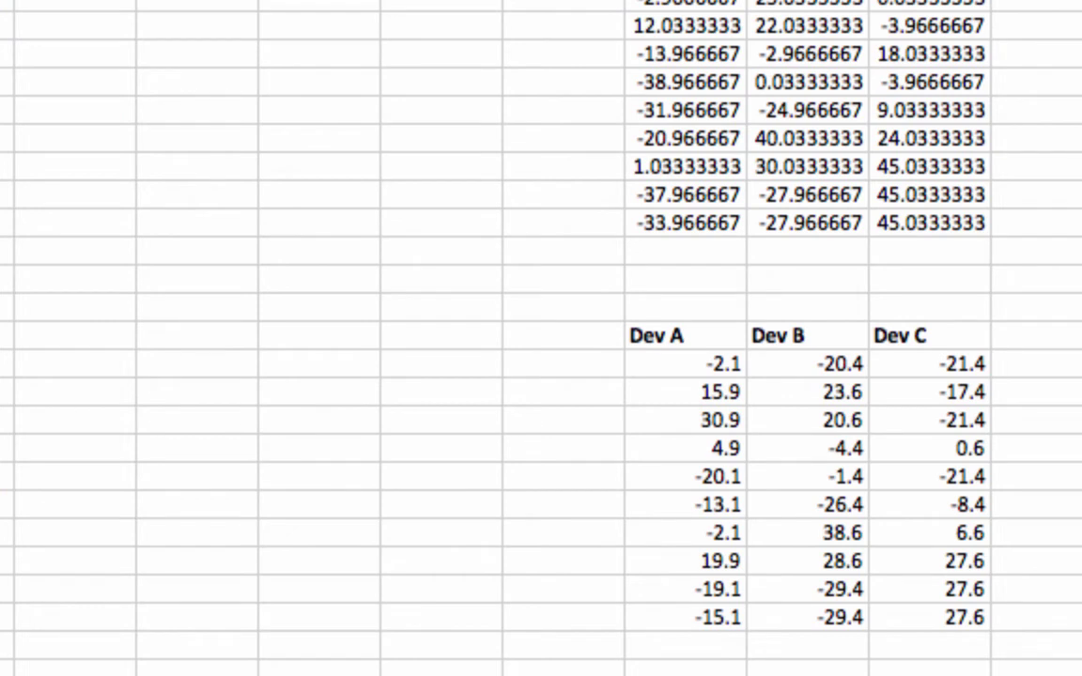
scroll(635, 270, left, 5)
scroll(635, 270, down, 2)
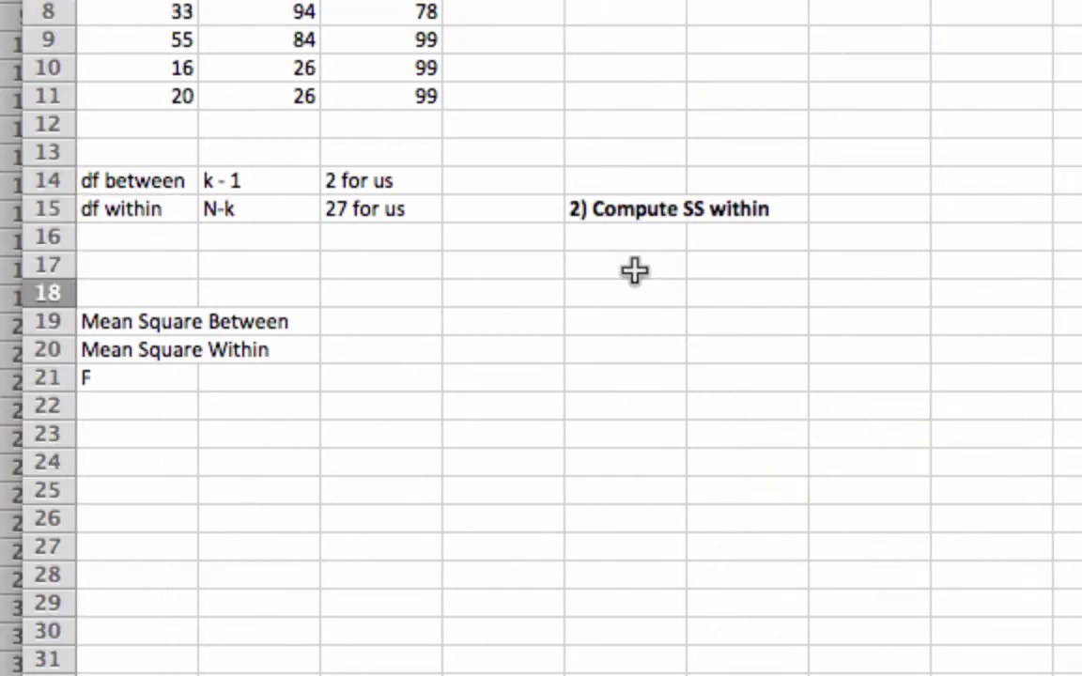
click(158, 180)
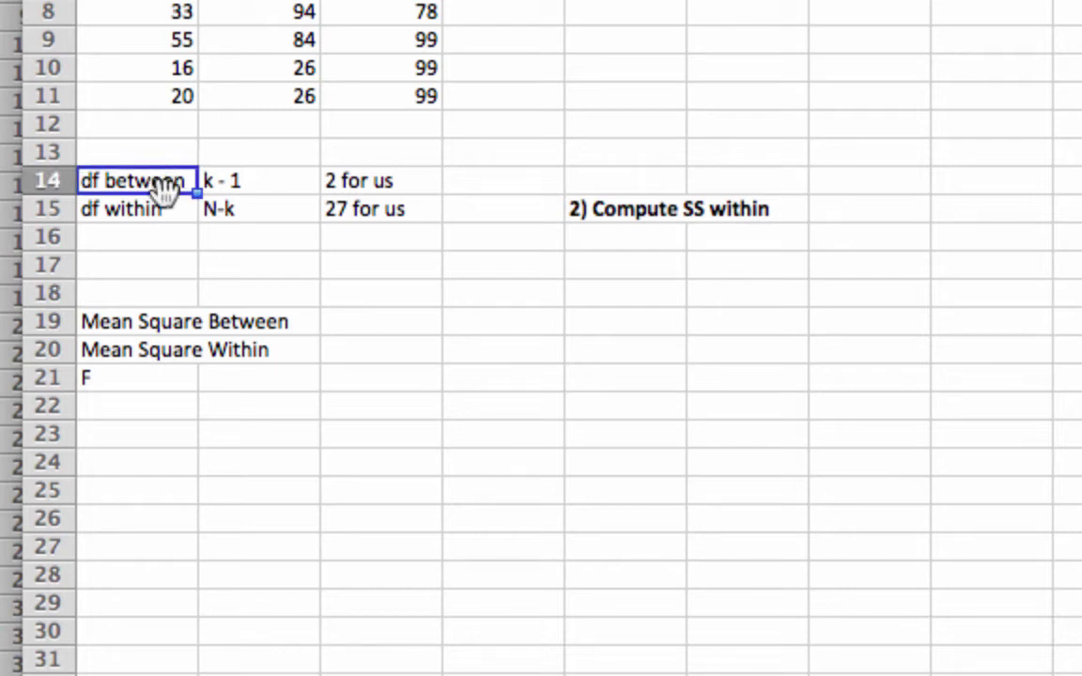
click(154, 215)
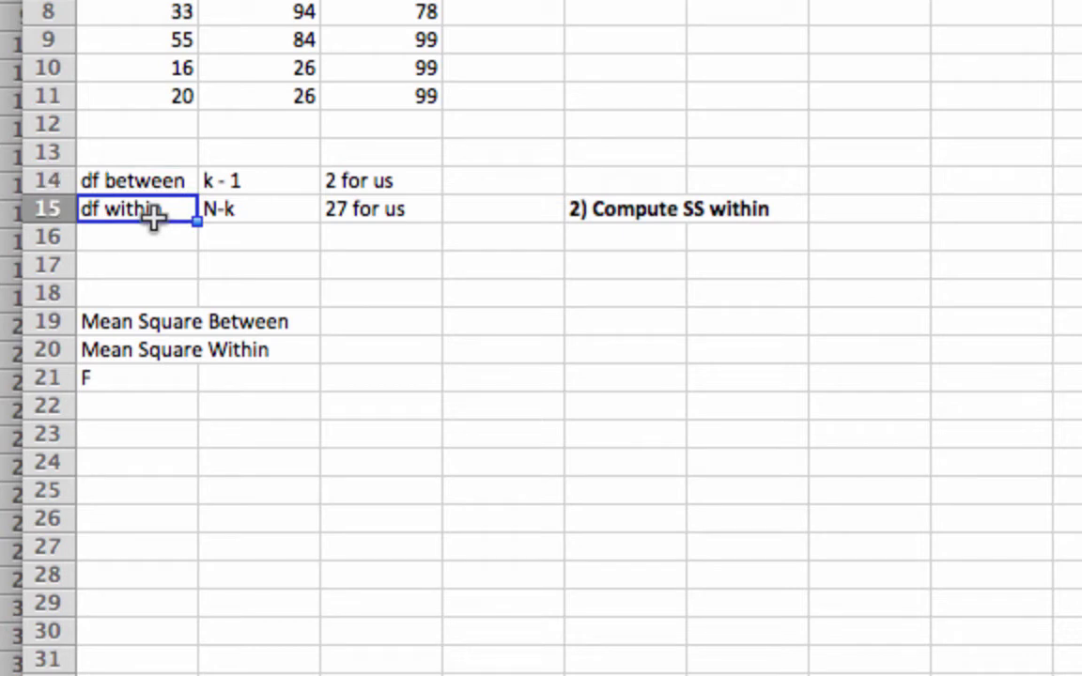
key(Up)
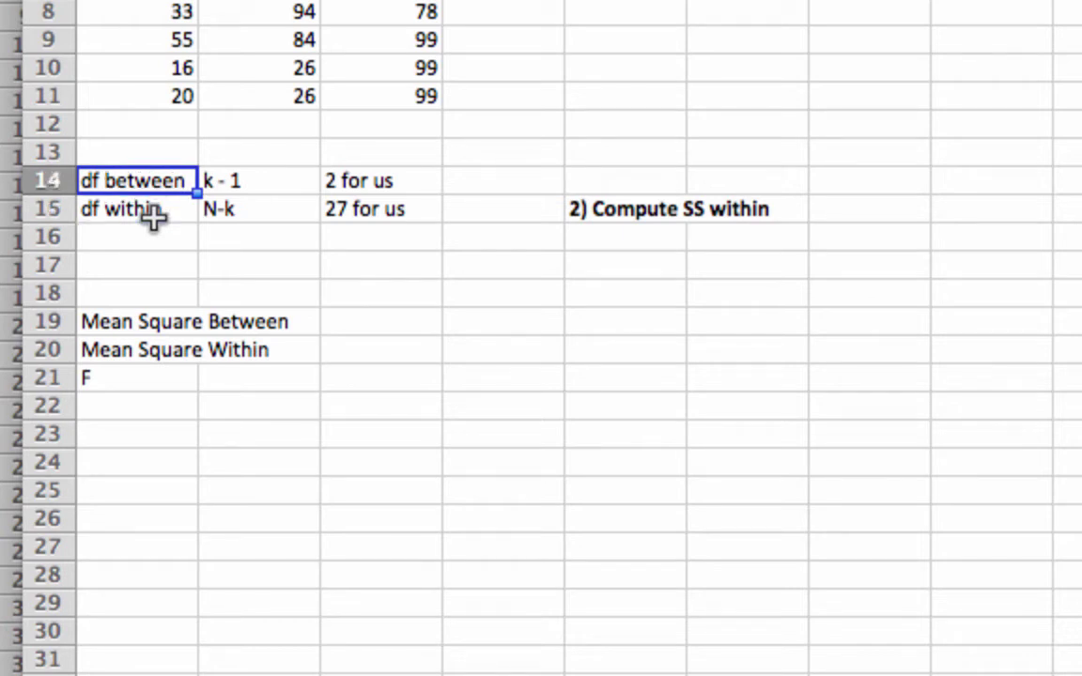
key(Right)
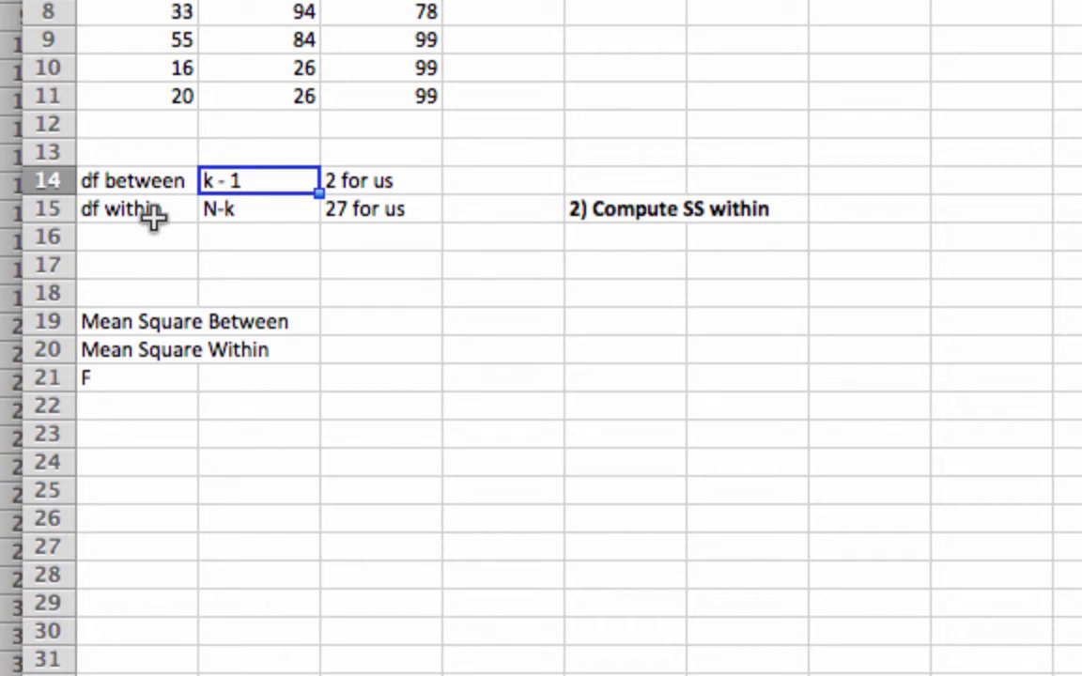
key(Right)
key(Right)
text(2)
key(Return)
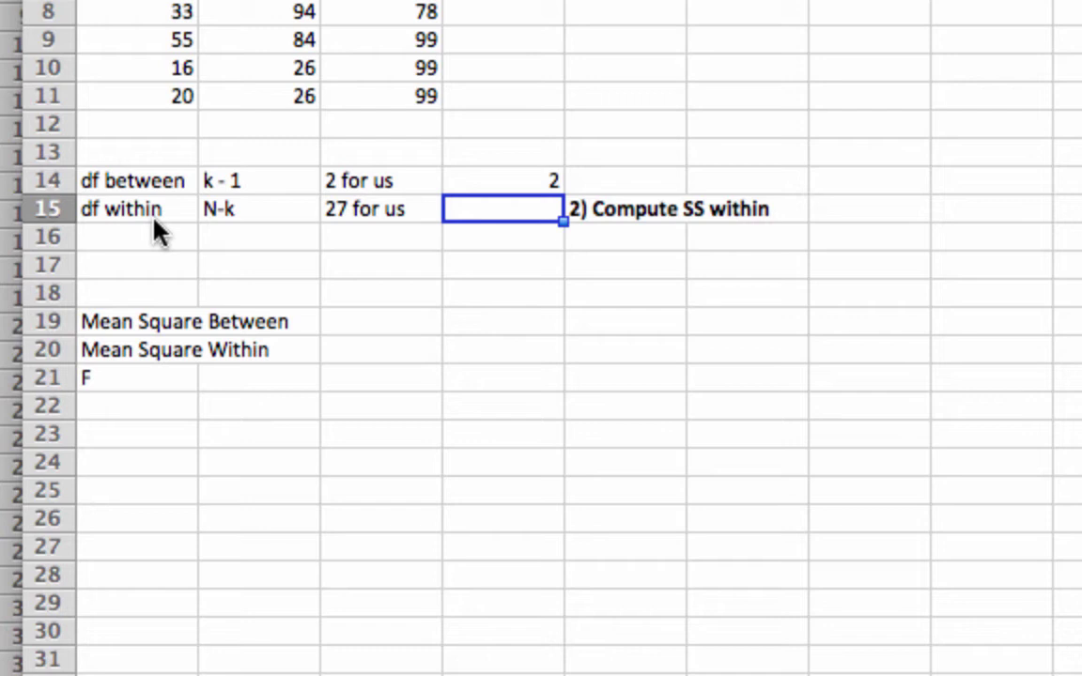
text(27)
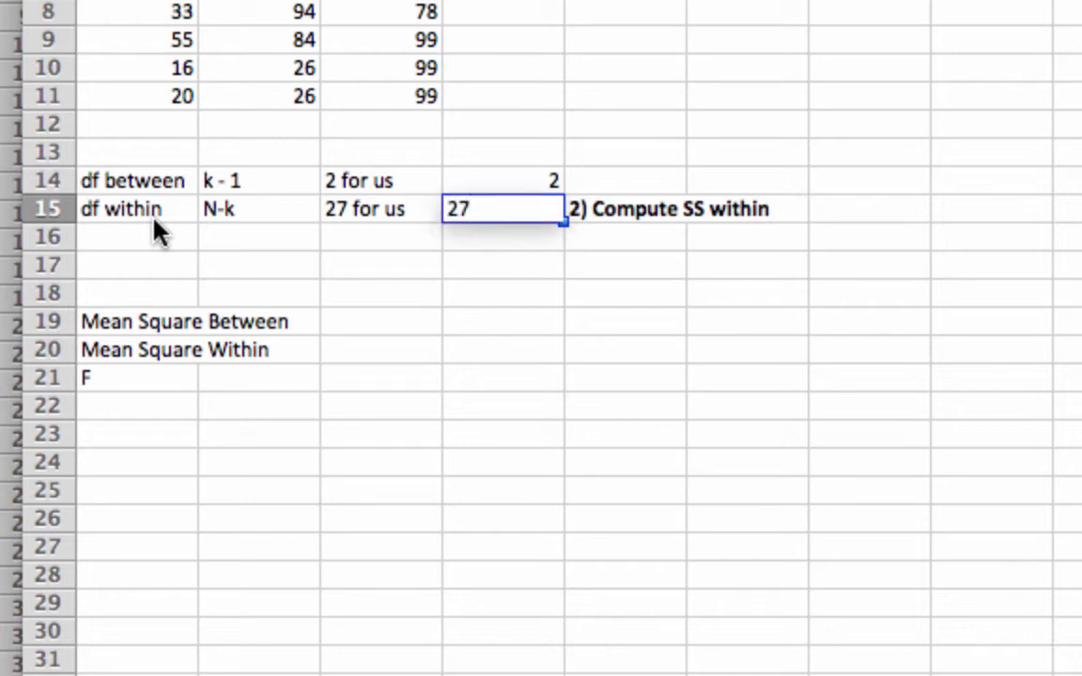
key(Return)
Compute Mean Square Between in C19 by dividing SS between by df between with =T20/D14.
key(Return)
key(Down)
key(Down)
key(Left)
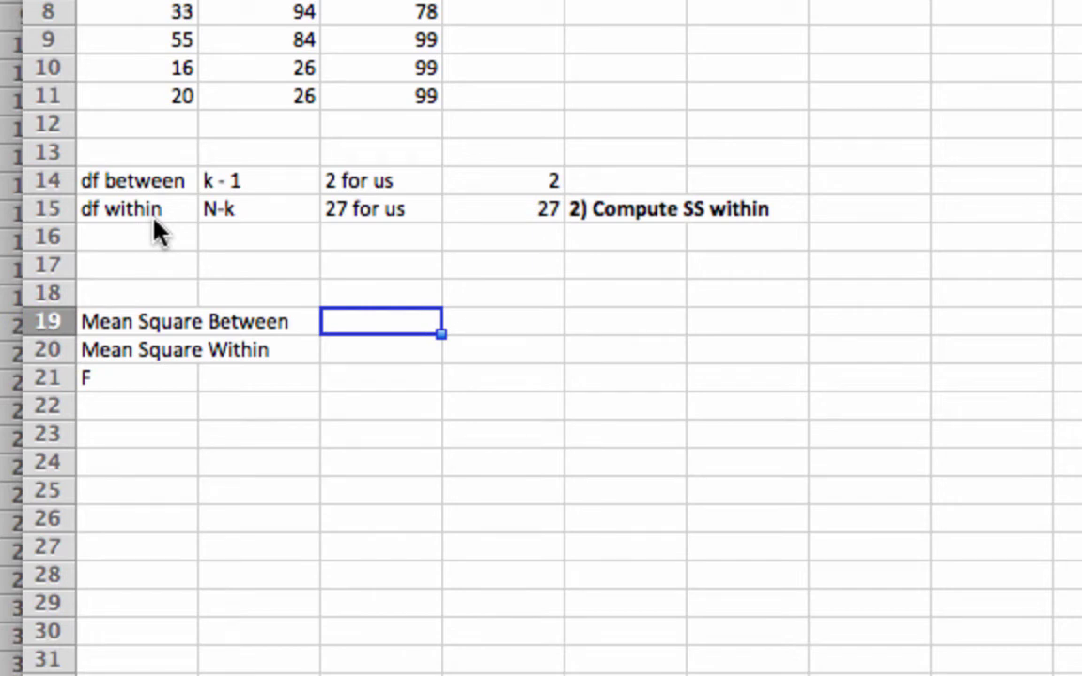
text(=)
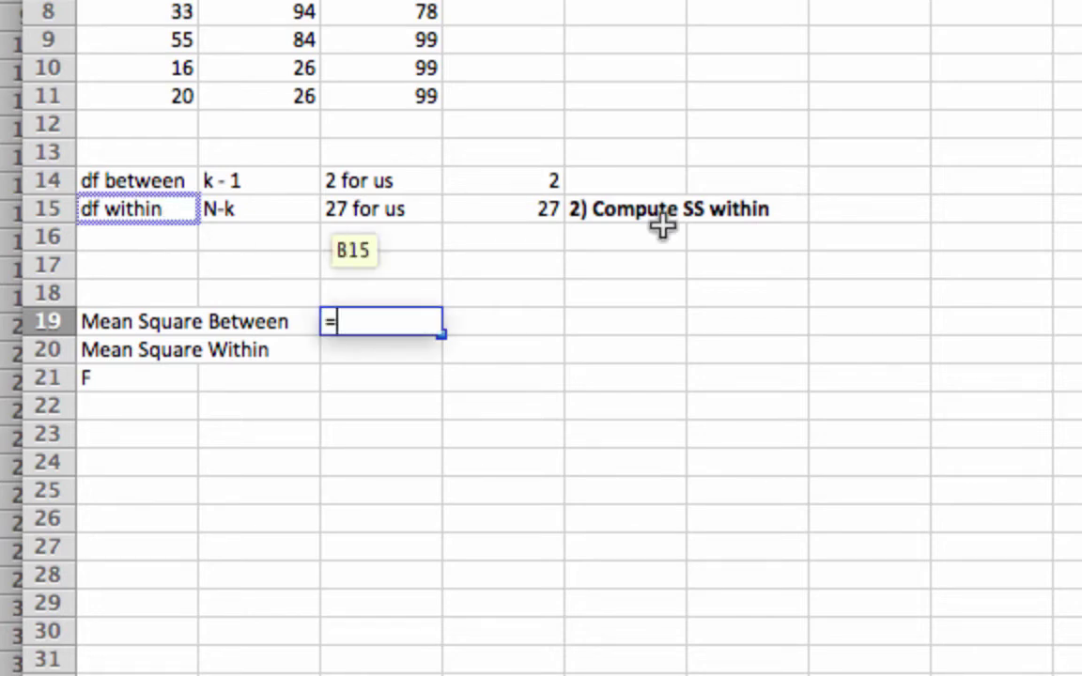
scroll(855, 319, right, 1)
scroll(785, 313, right, 12)
click(1021, 350)
click(1021, 349)
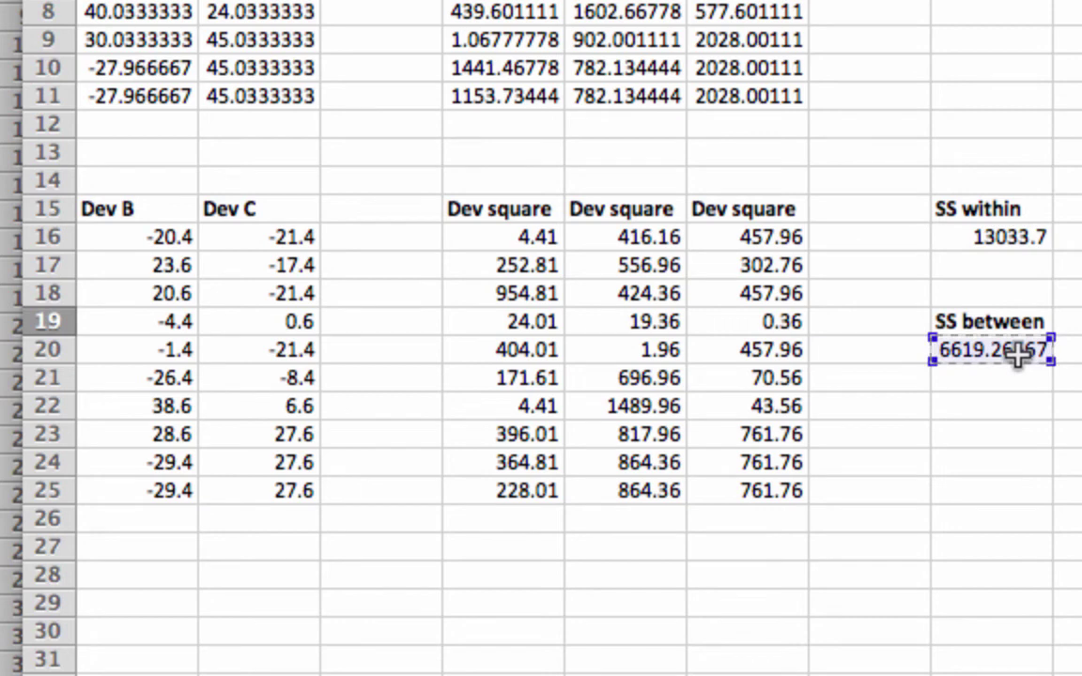
text(/)
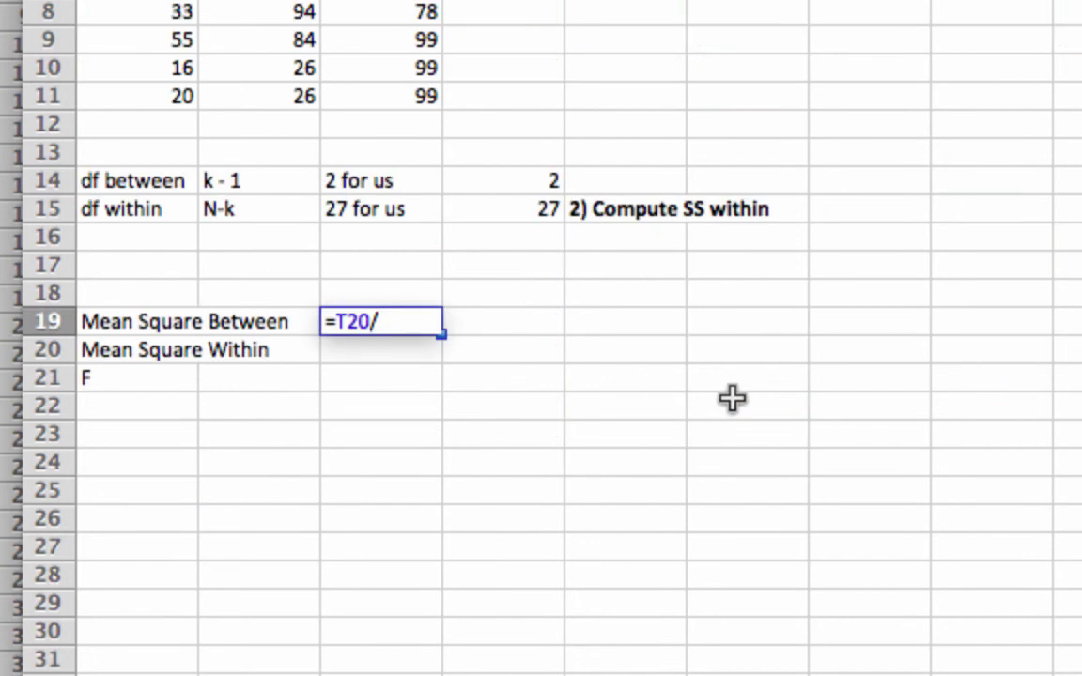
click(521, 188)
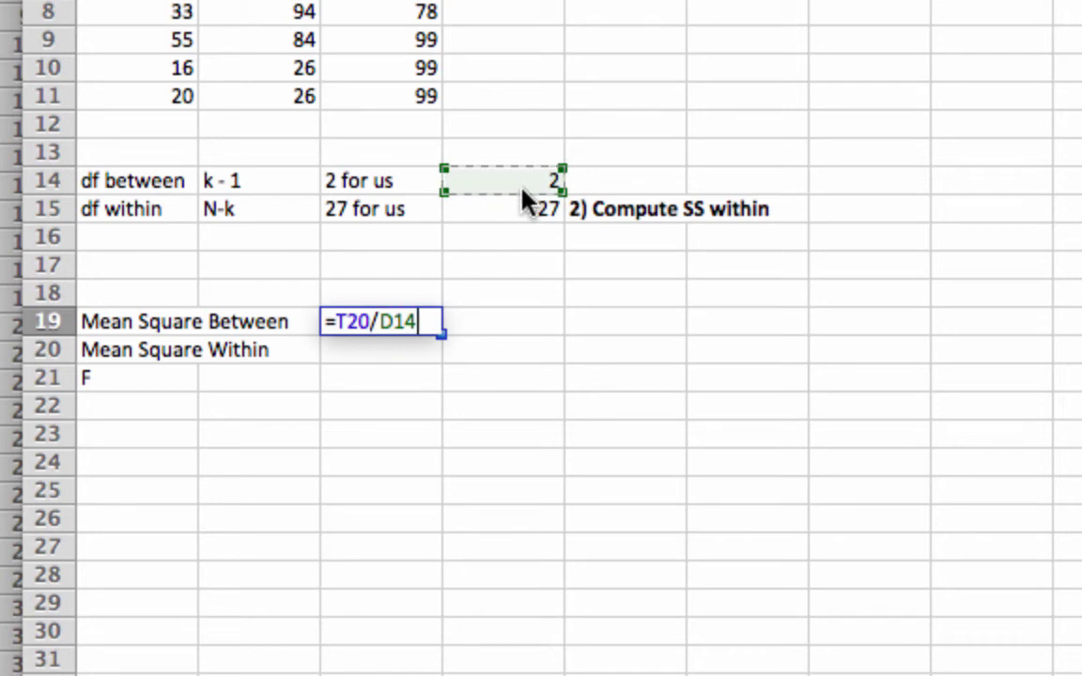
key(Return)
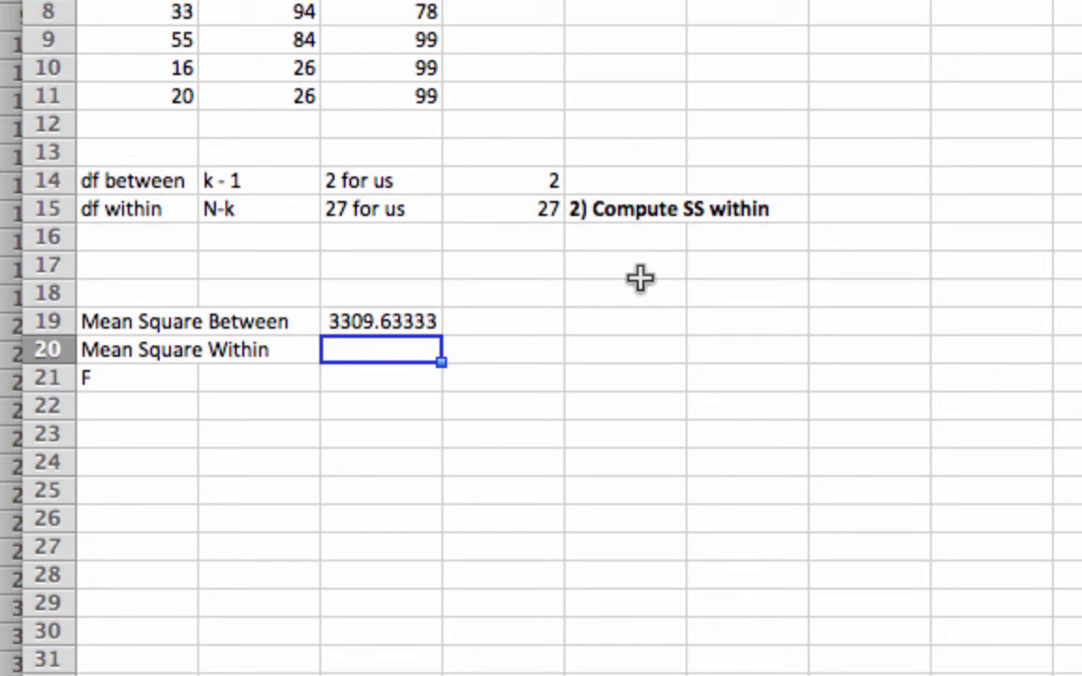
Compute Mean Square Within in C20 by dividing SS within by df within with =T16/D15.
text(=)
scroll(639, 282, right, 10)
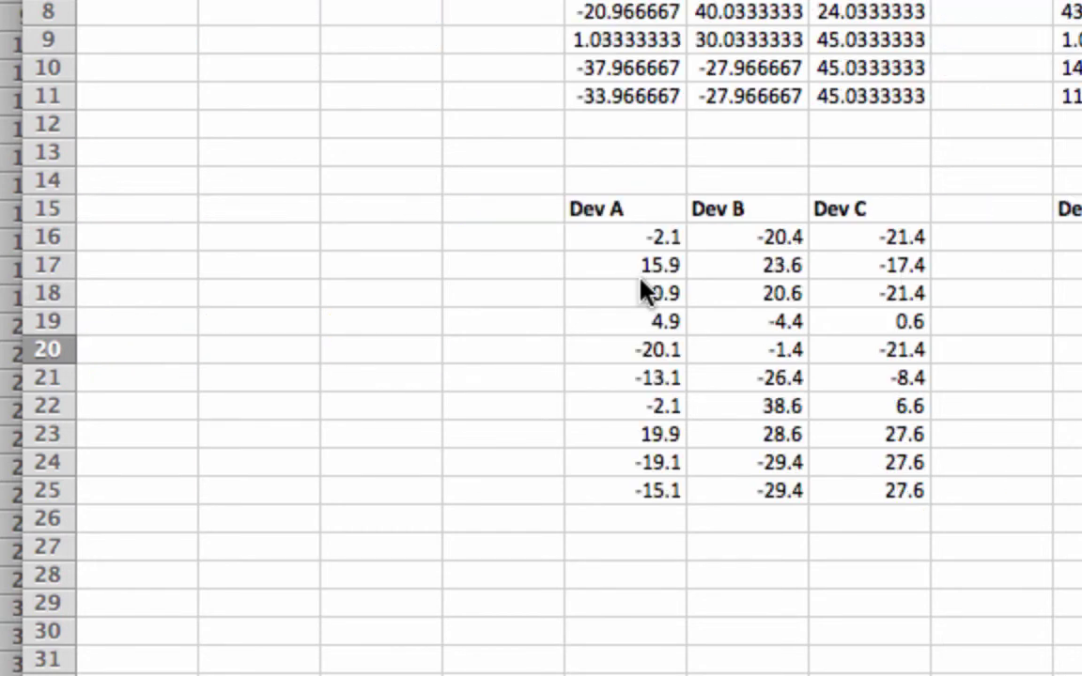
click(718, 292)
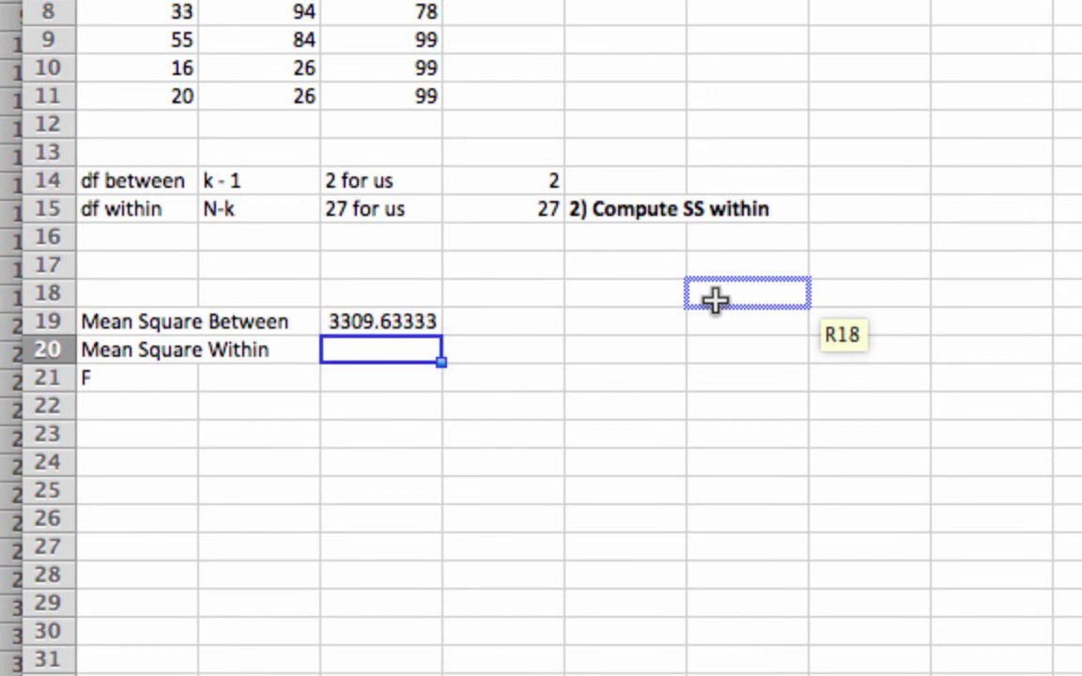
scroll(723, 291, right, 5)
click(400, 230)
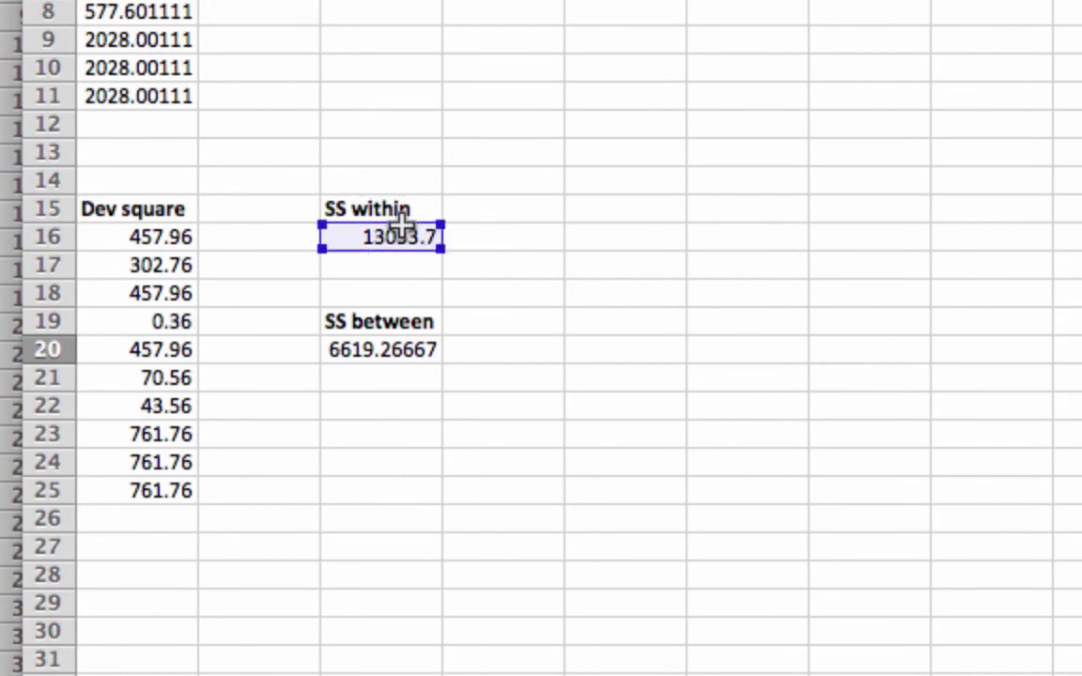
text(/)
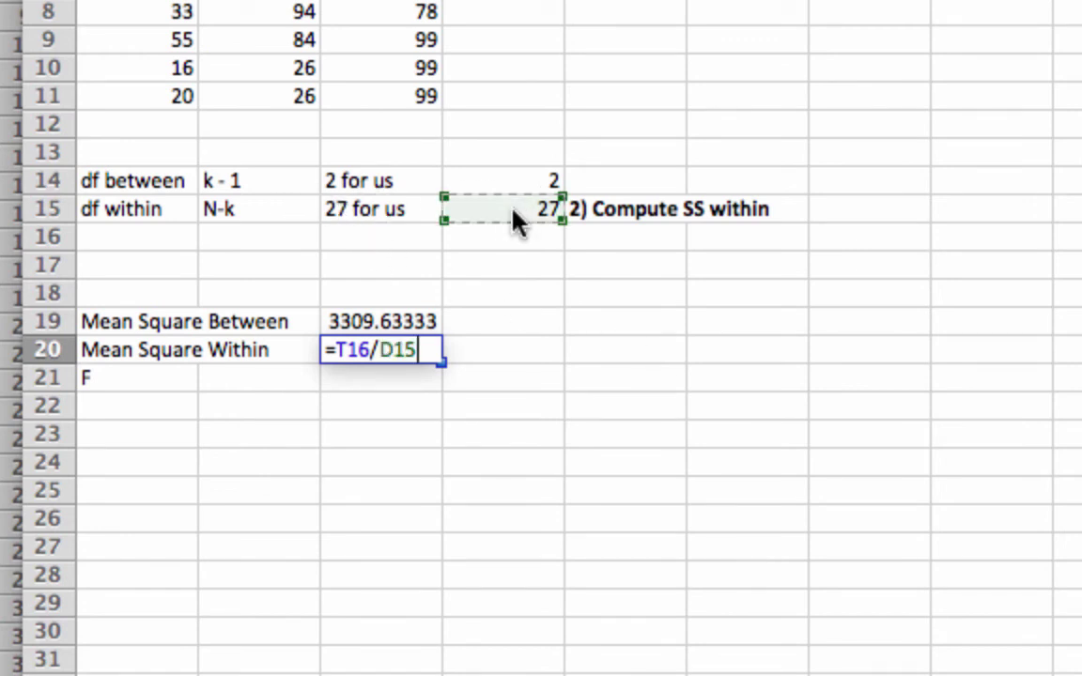
key(Return)
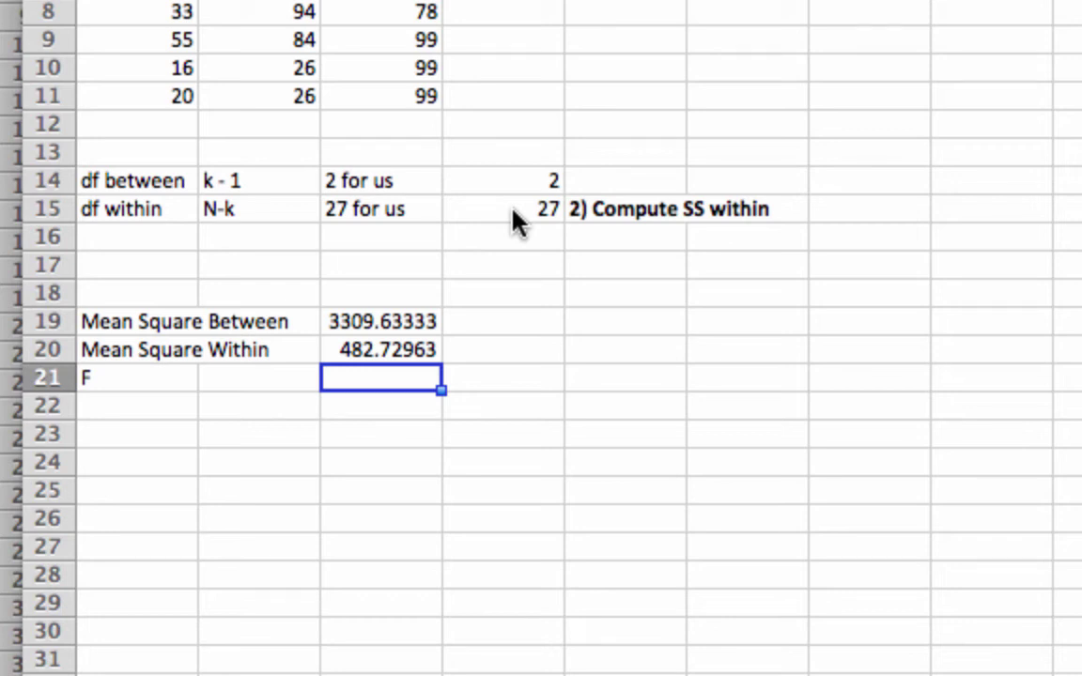
Compute the F ratio in C21 by dividing Mean Square Between by Mean Square Within with =C19/C20.
text(=)
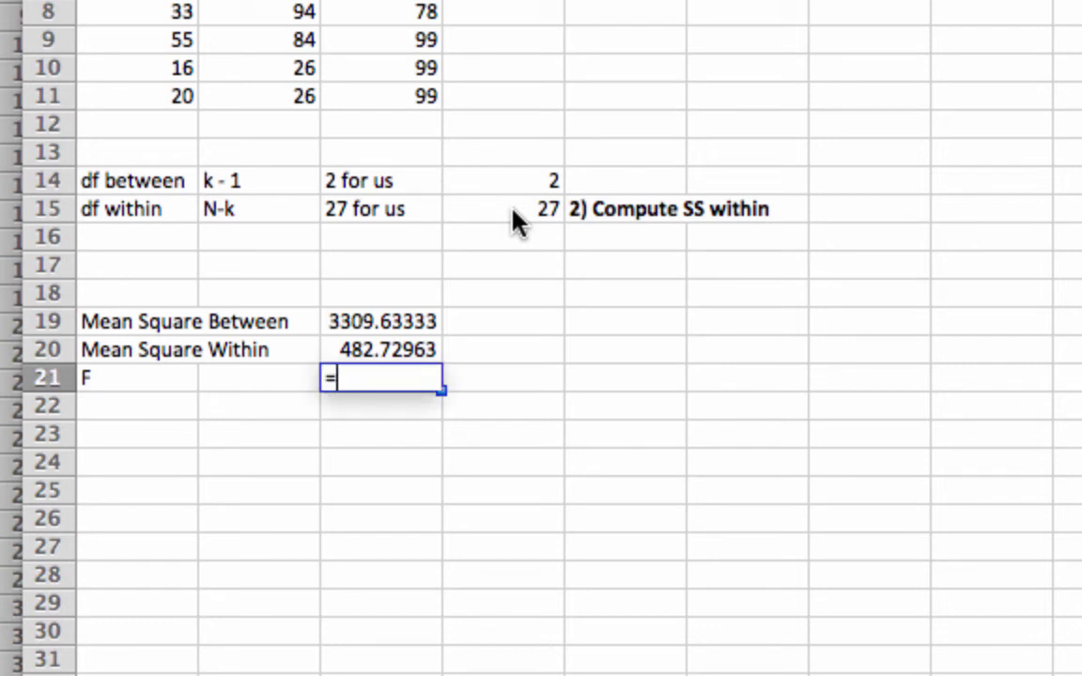
click(378, 322)
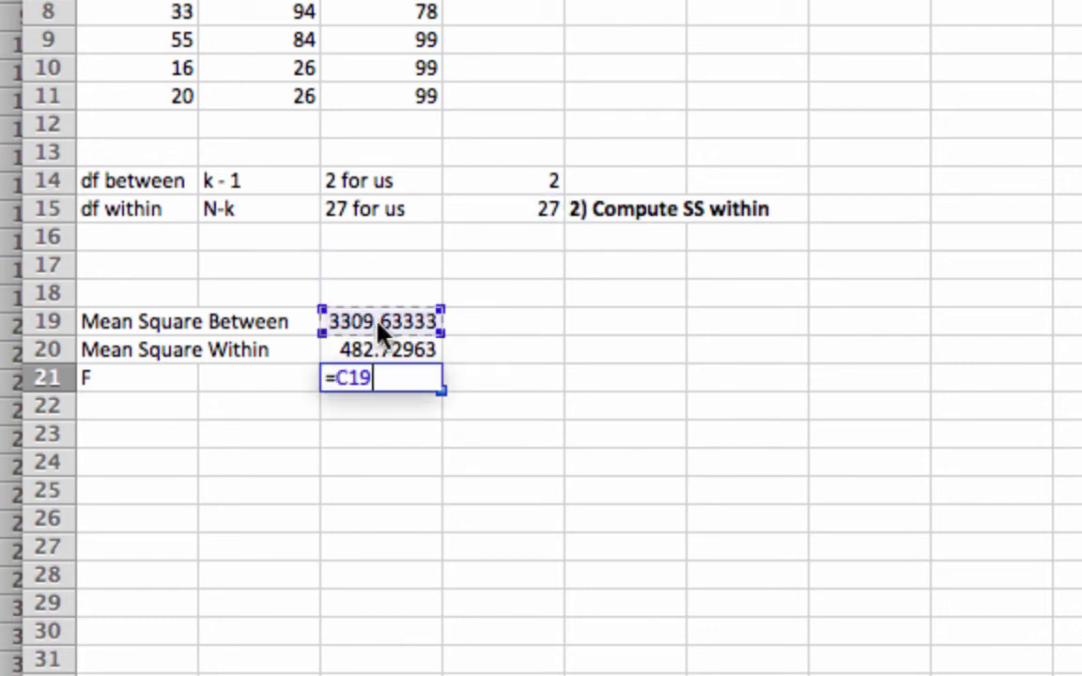
text(/)
click(362, 348)
key(Return)
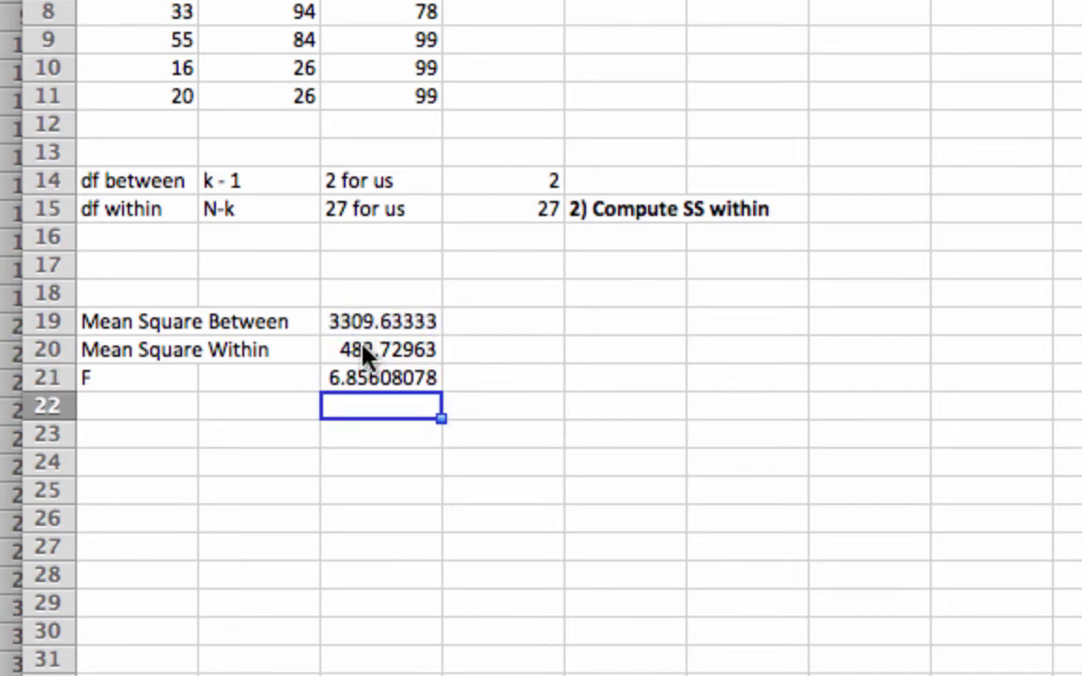
key(Up)
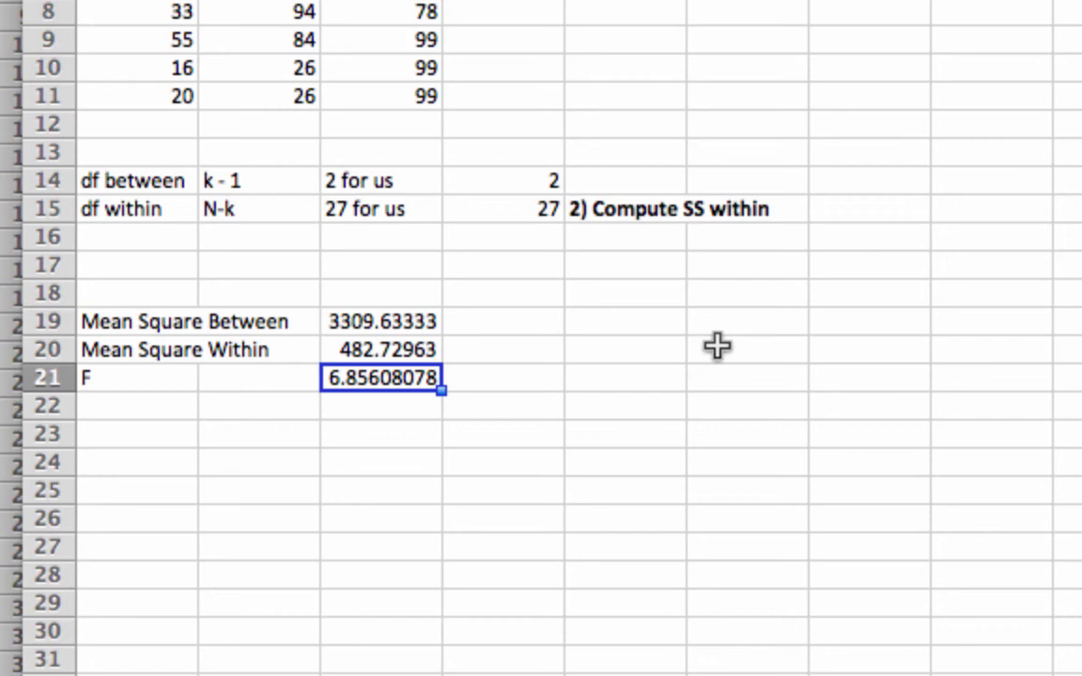
Switch to the browser to consult the F table of critical values, and return to the Excel workbook.
key(super+Tab)
key(super+Tab)
key(super+Tab)
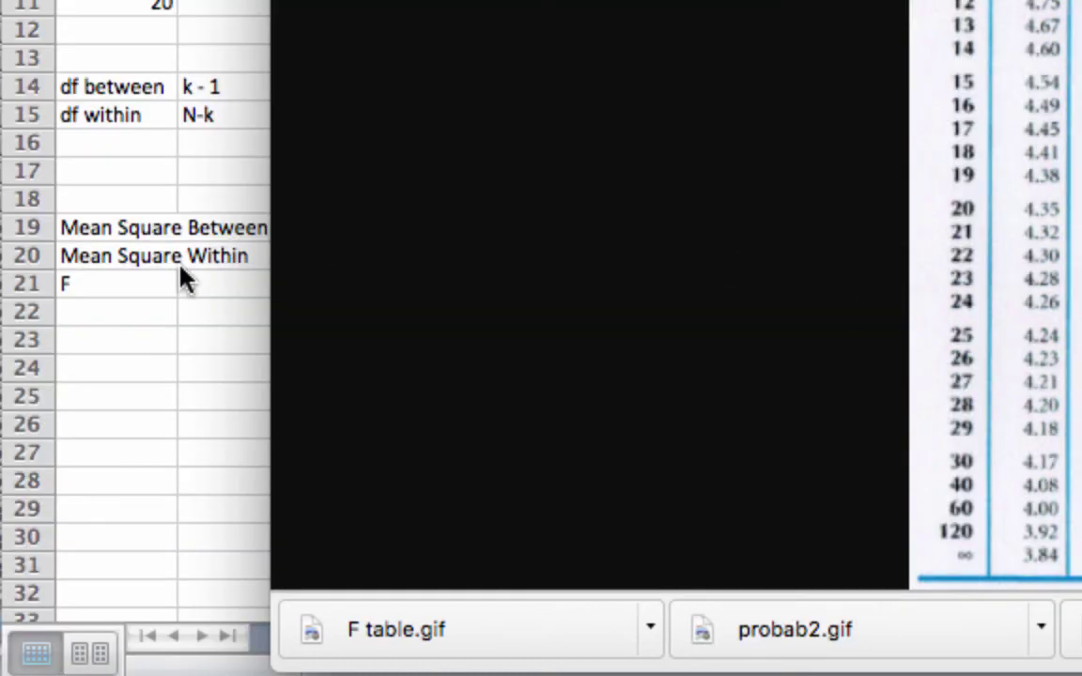
click(181, 278)
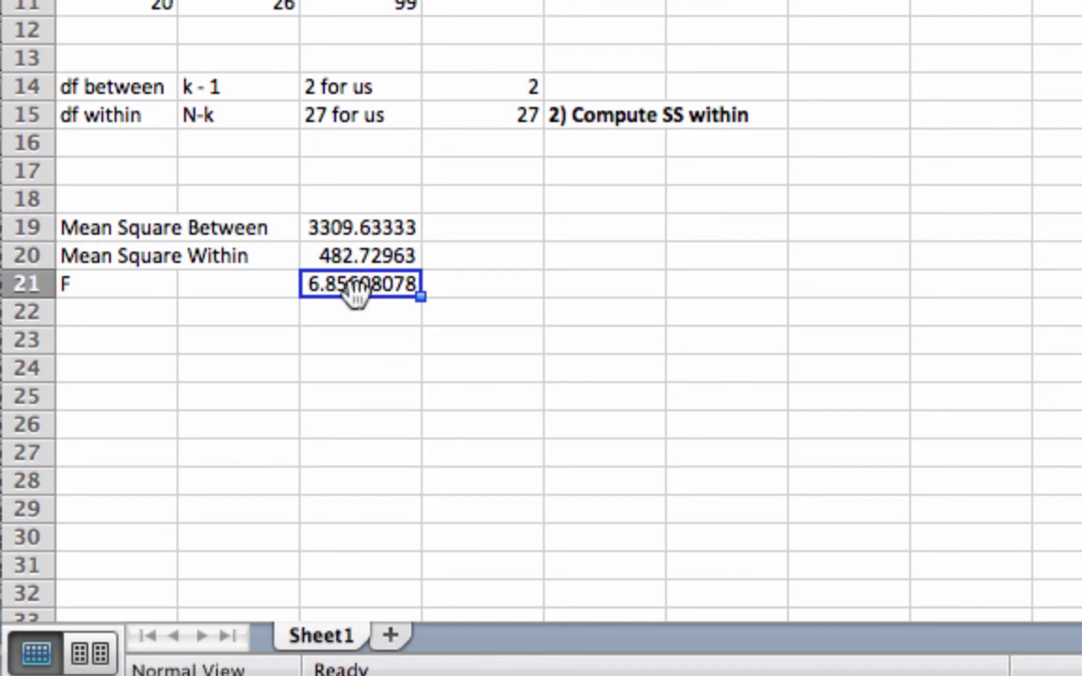